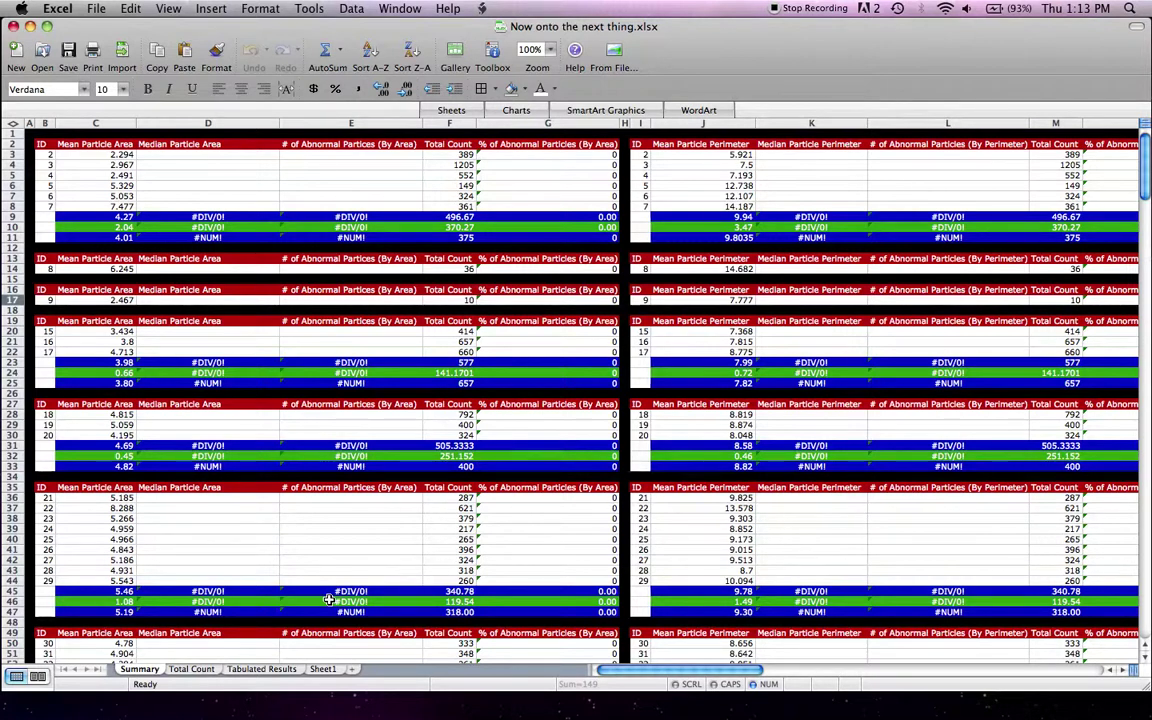
- Look over the Tabulated Results sheet, the Total Count workbook, and the ID and experimental-name columns of the Summary workbook
left_click(279, 671)
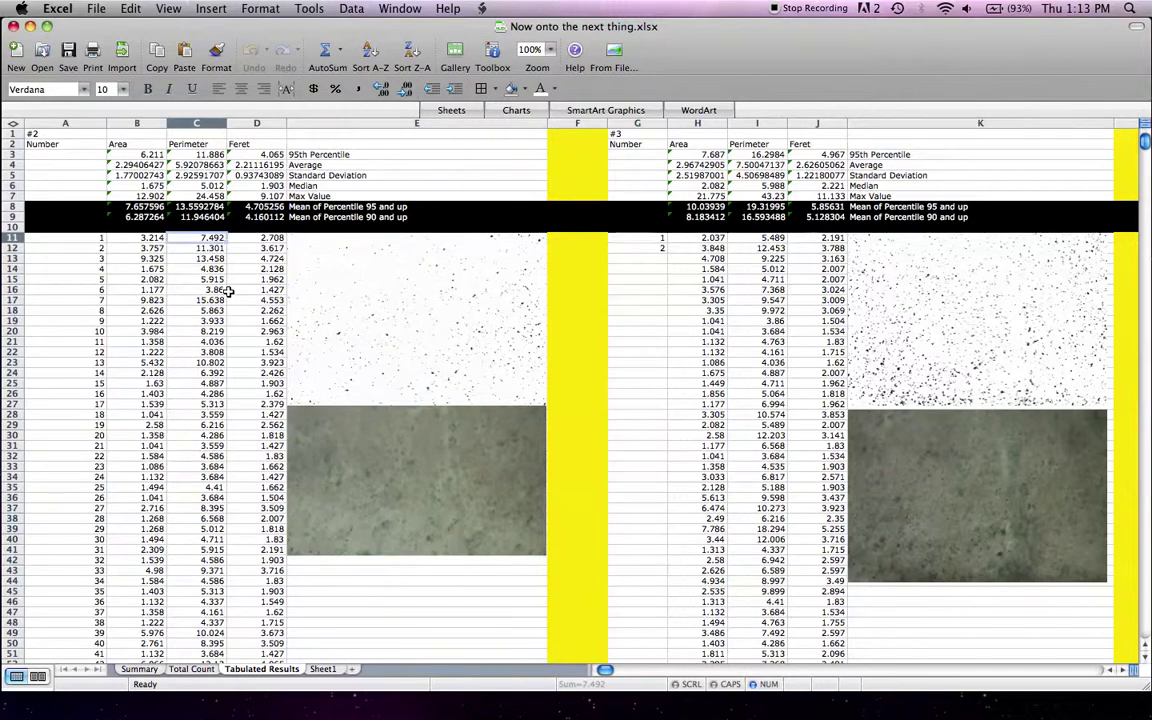
key("ctrl+Left")
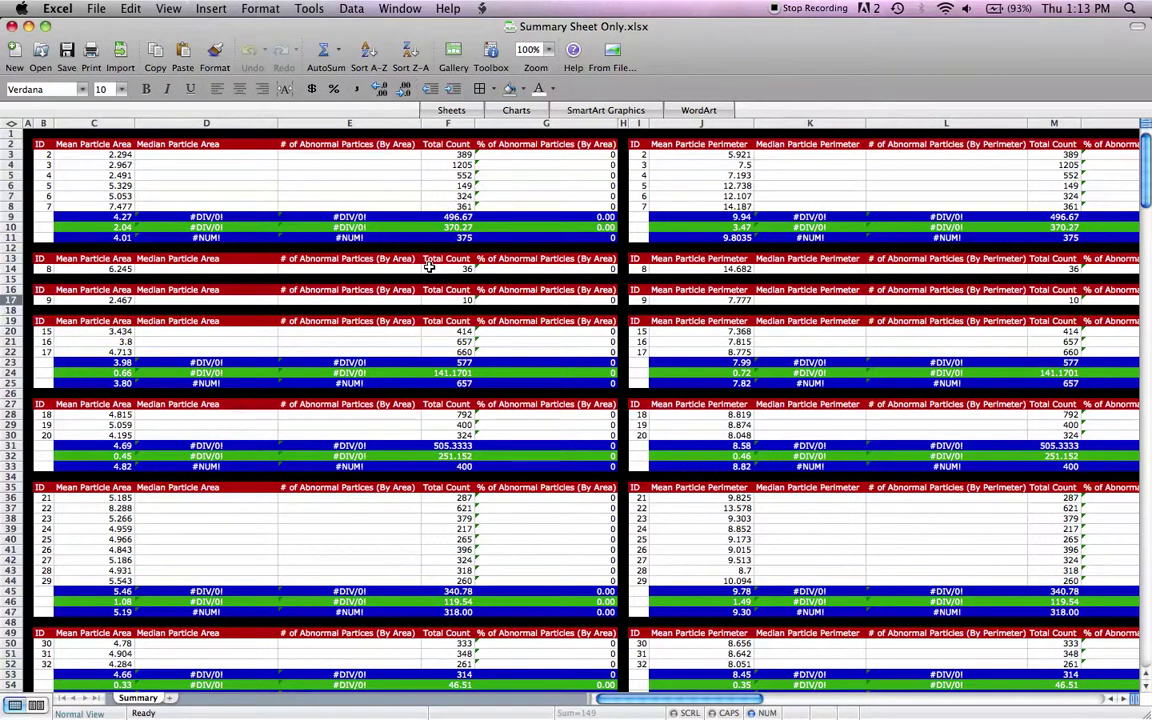
key("ctrl+Right")
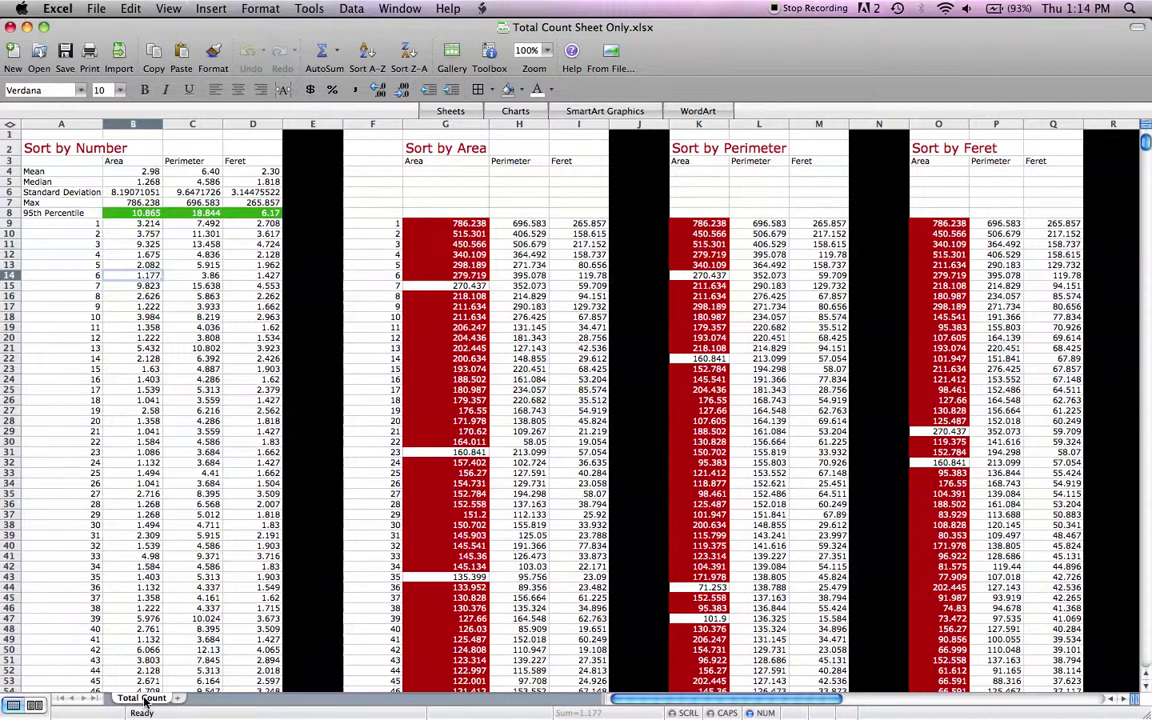
key("super+grave")
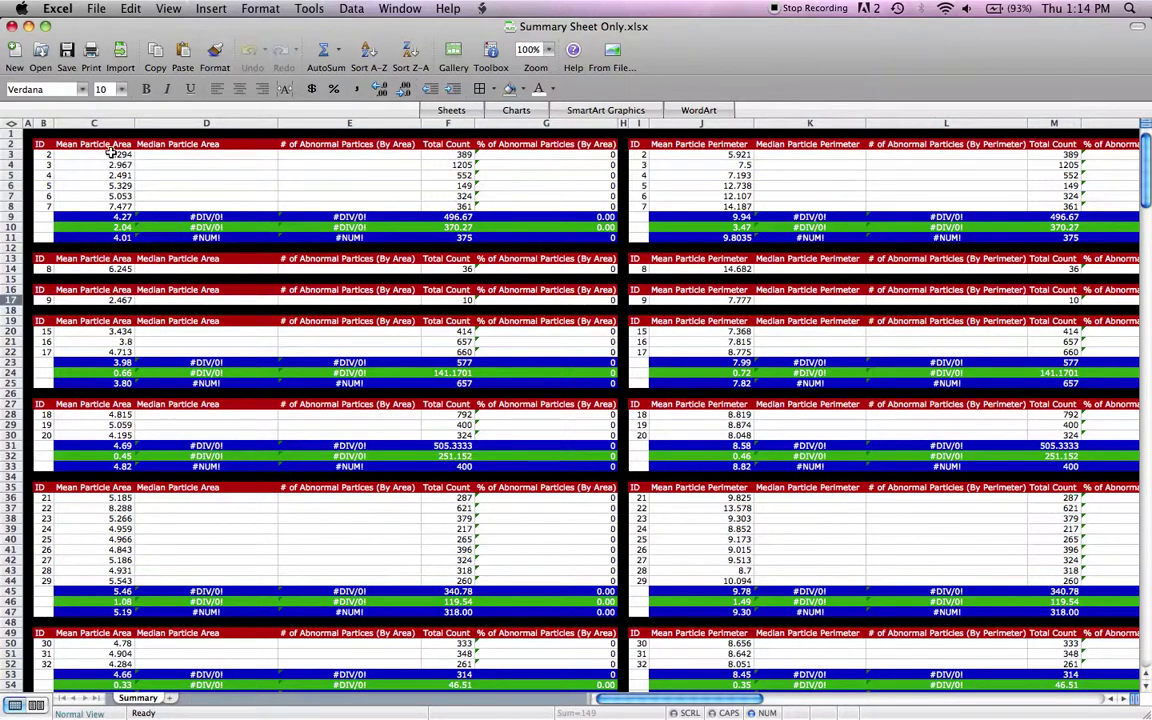
left_click(44, 122)
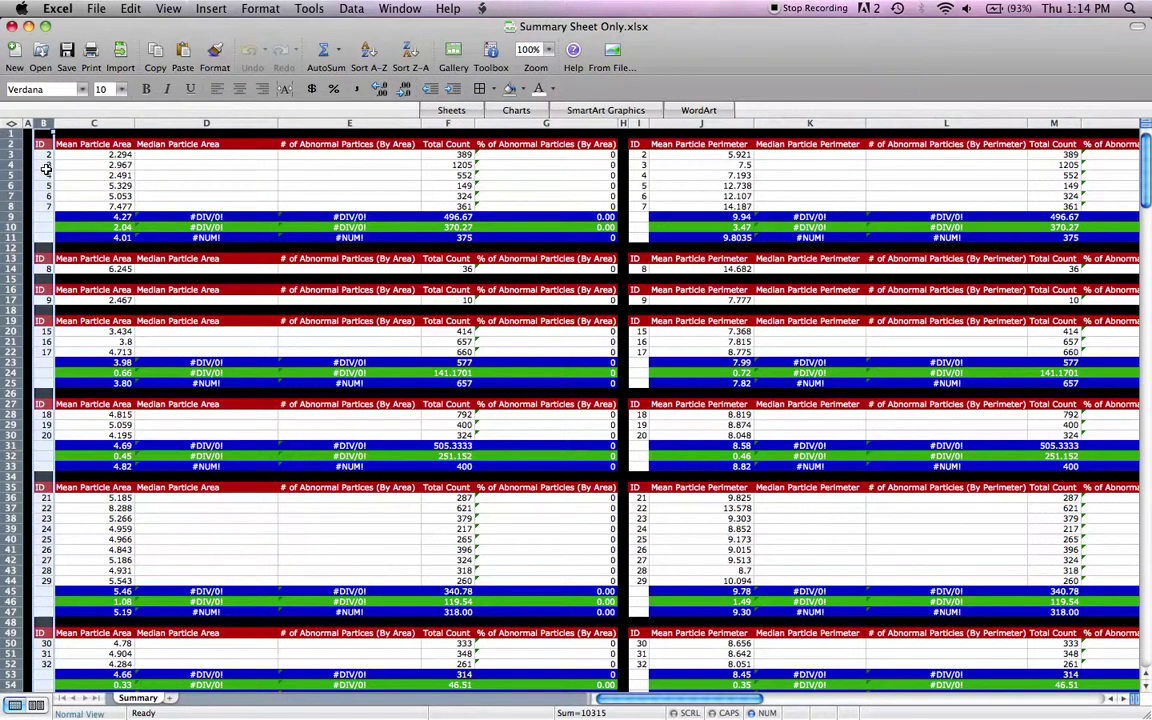
scroll(46, 169, "right", 15)
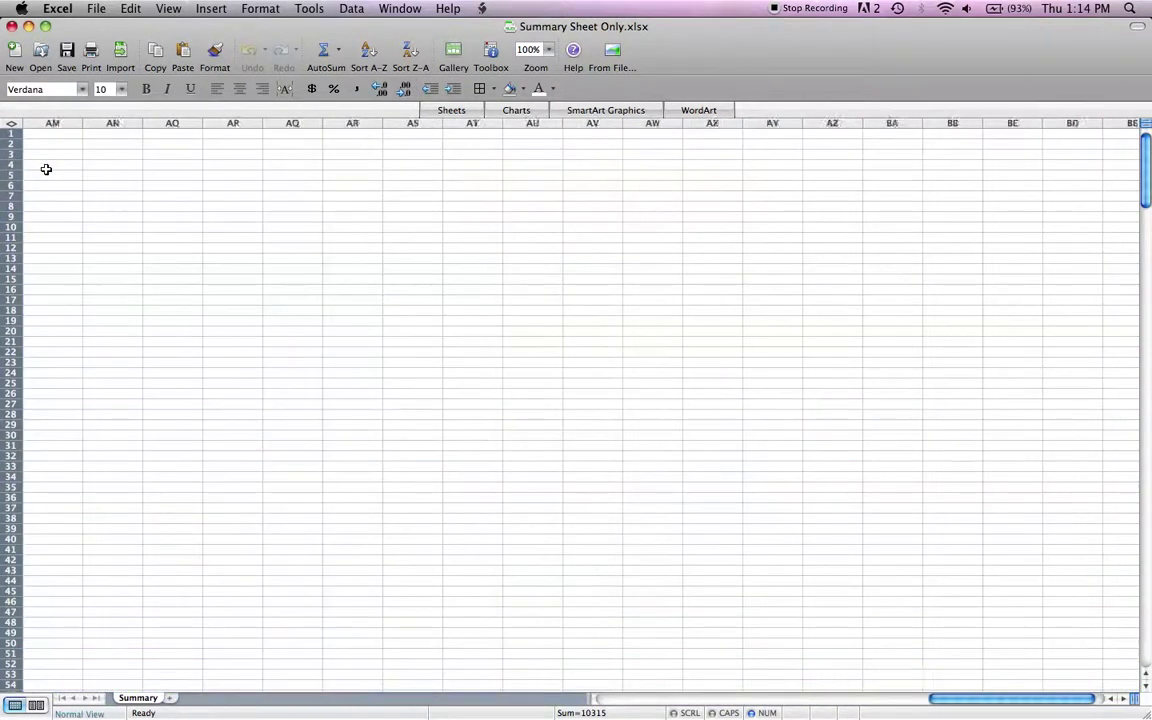
scroll(46, 169, "left", 10)
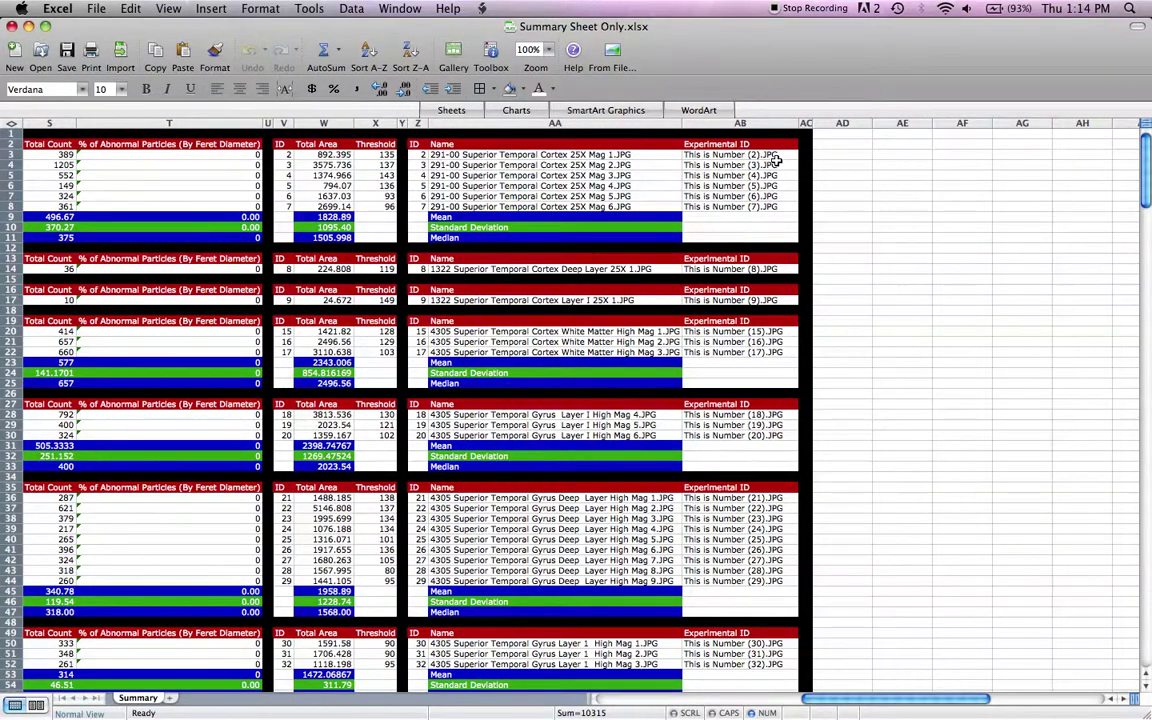
scroll(776, 160, "left", 7)
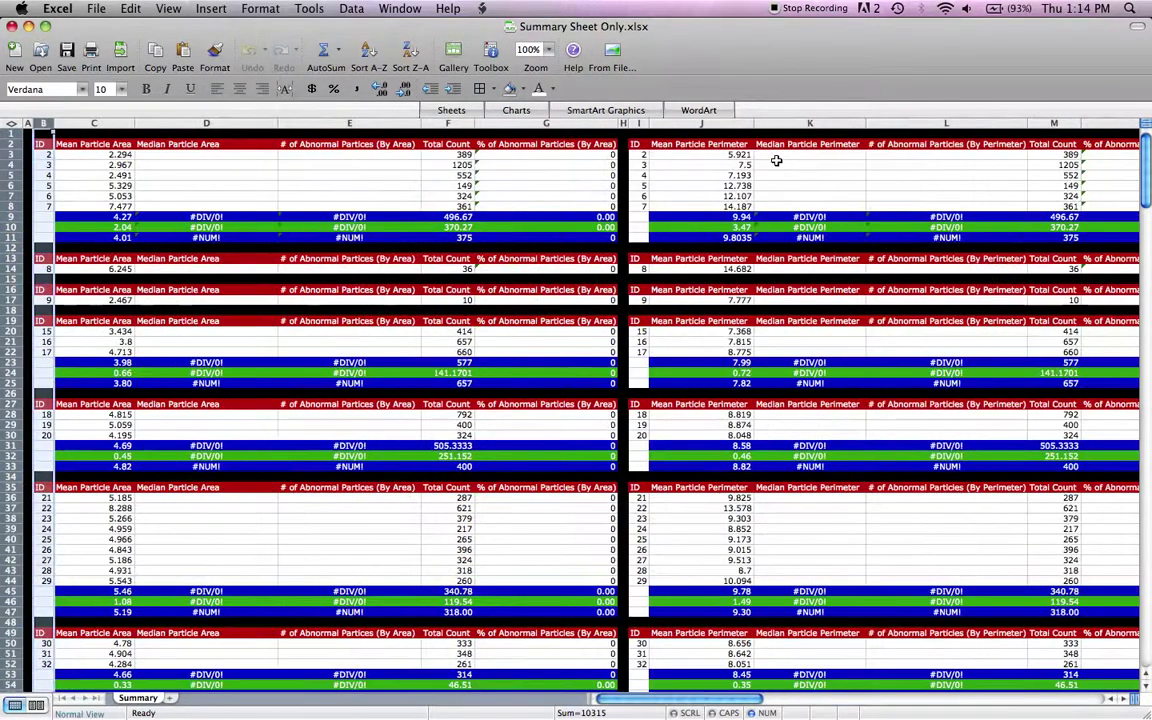
left_click(43, 156)
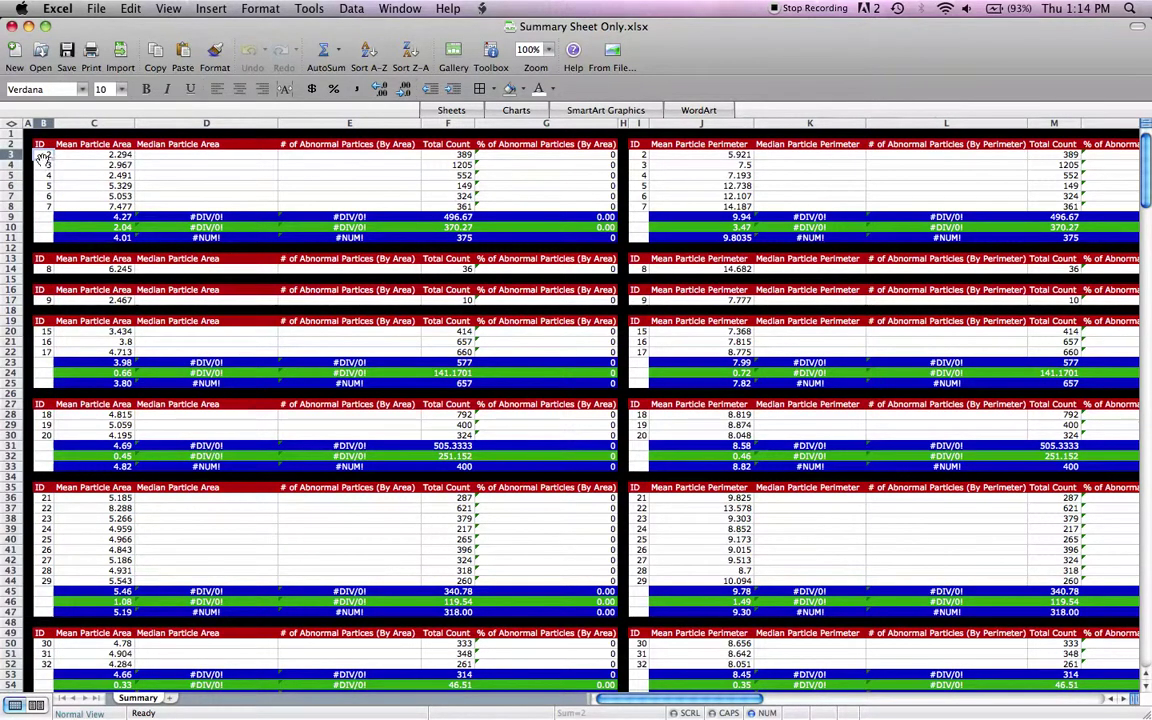
- Examine how the numbered sample blocks (#2, #3, #4) in the Tabulated Results sheet correspond to the summary IDs
key("ctrl+Right")
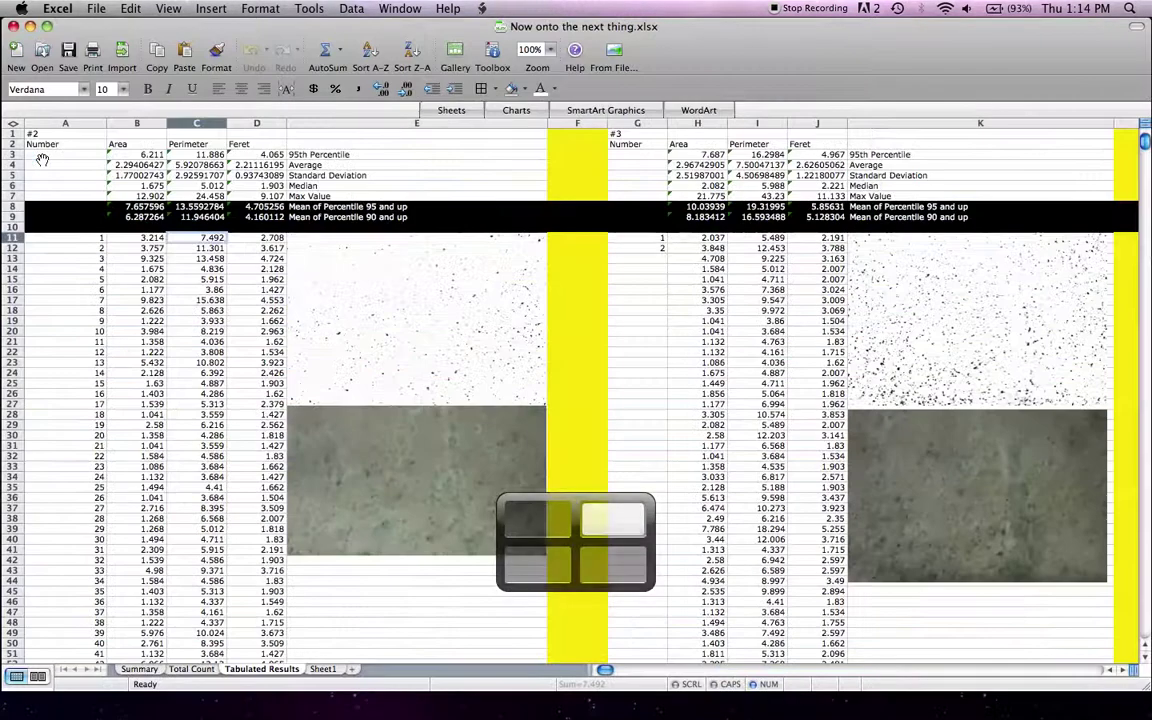
left_click(38, 134)
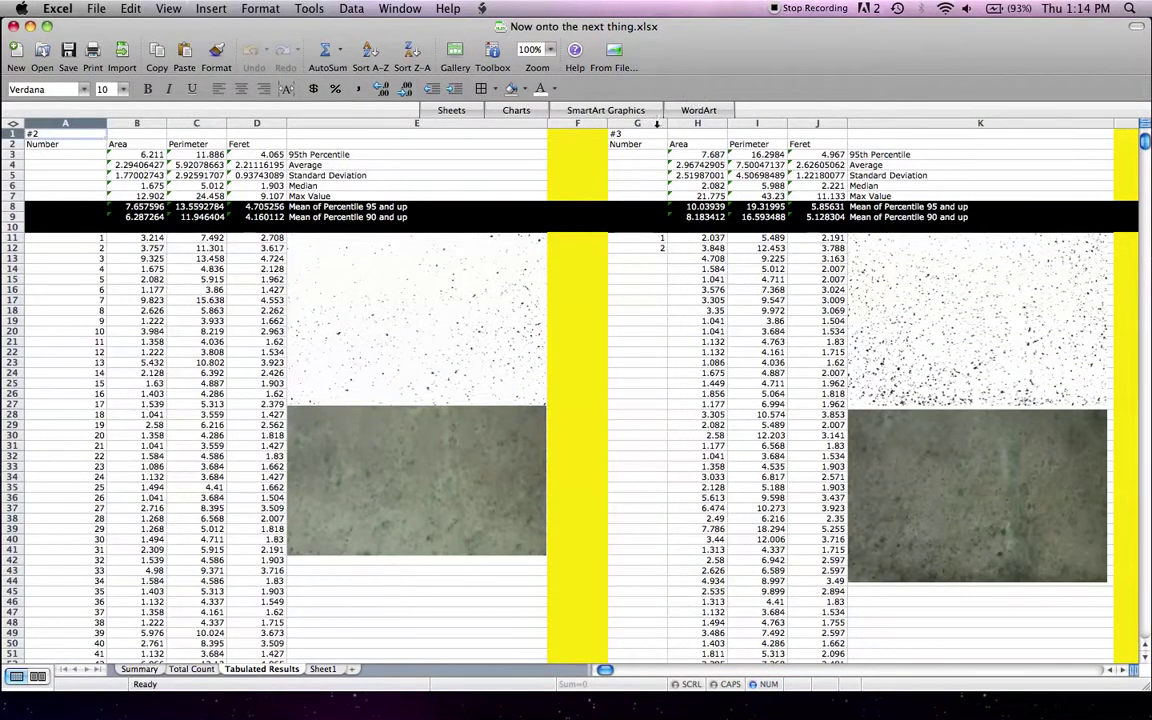
left_click(638, 135)
key("super+Right")
key("super+Right")
key("super+Right")
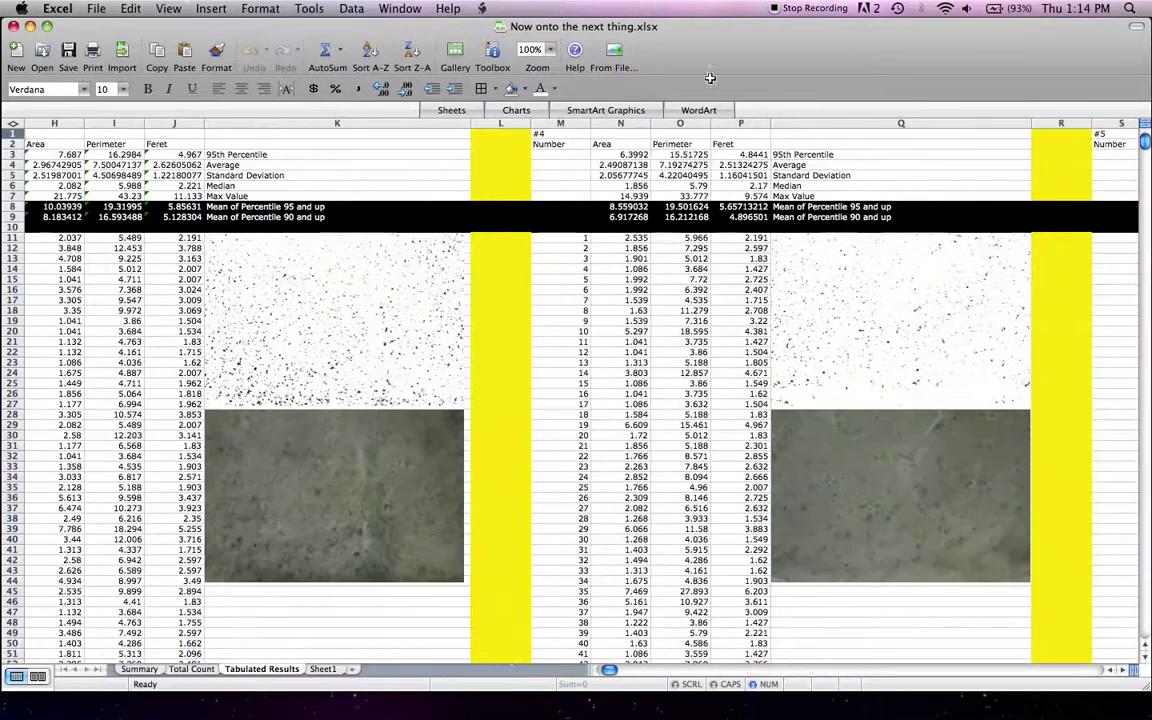
key("super+Right")
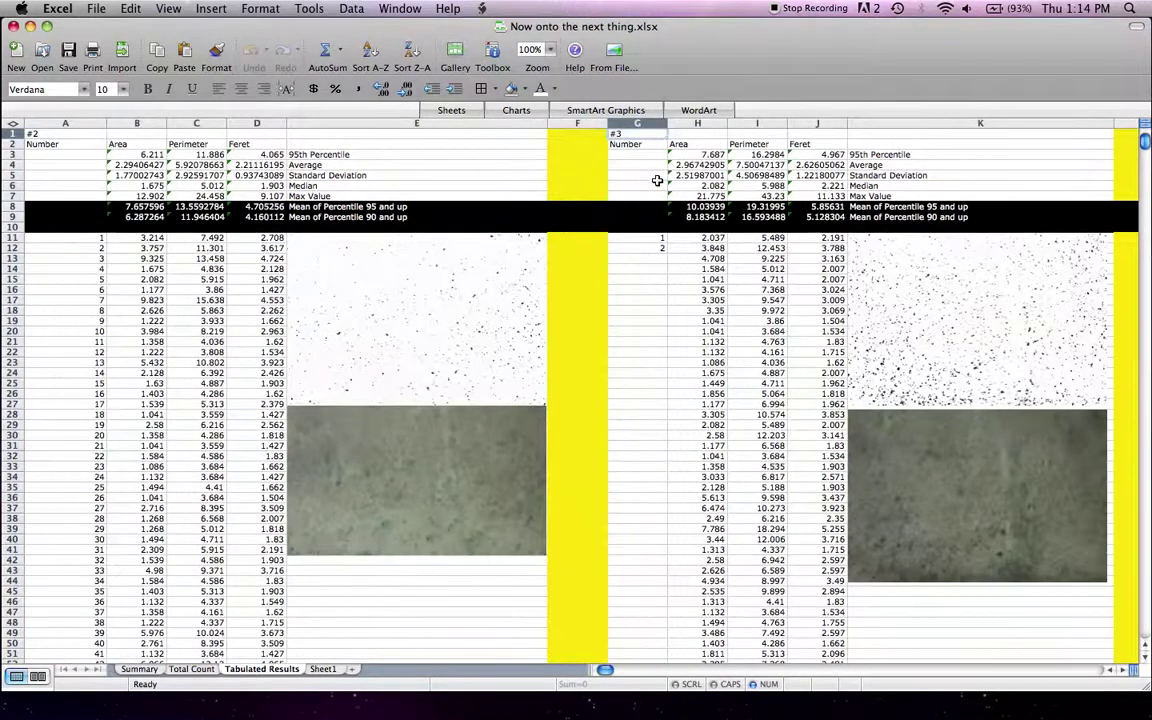
- Select the Median Particle Area cell for ID 2 in the summary and locate the Median row in Tabulated Results
key("ctrl+Left")
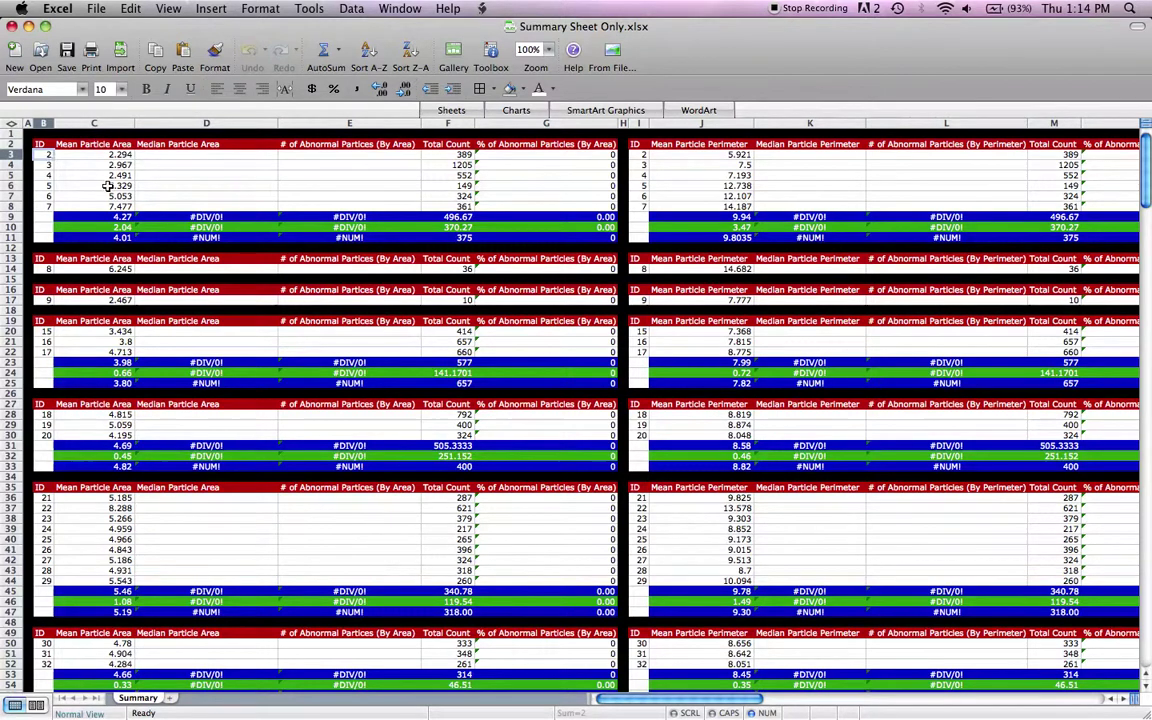
left_click(209, 157)
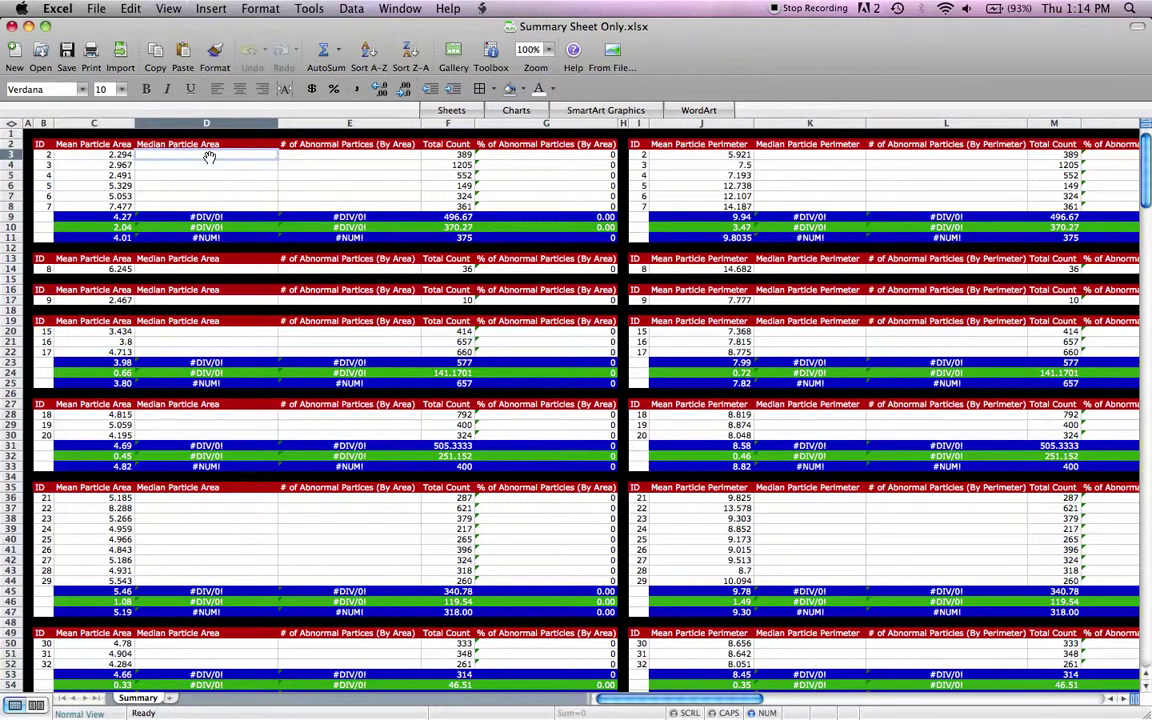
key("ctrl+Right")
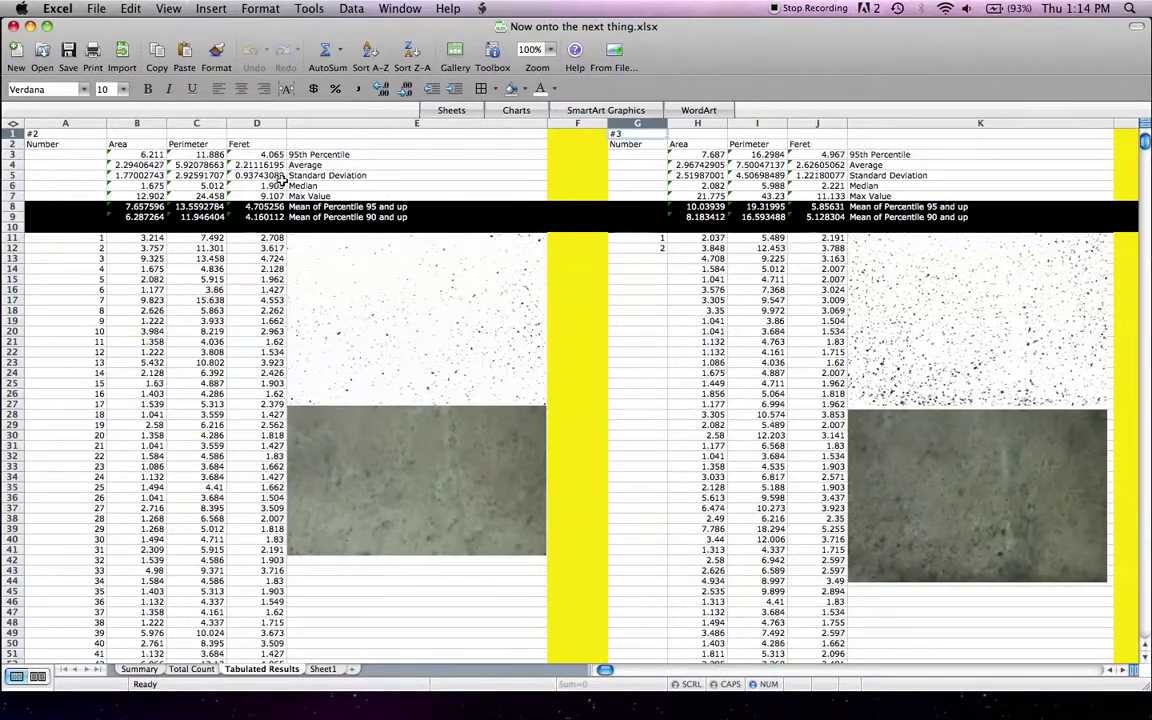
left_click(8, 186)
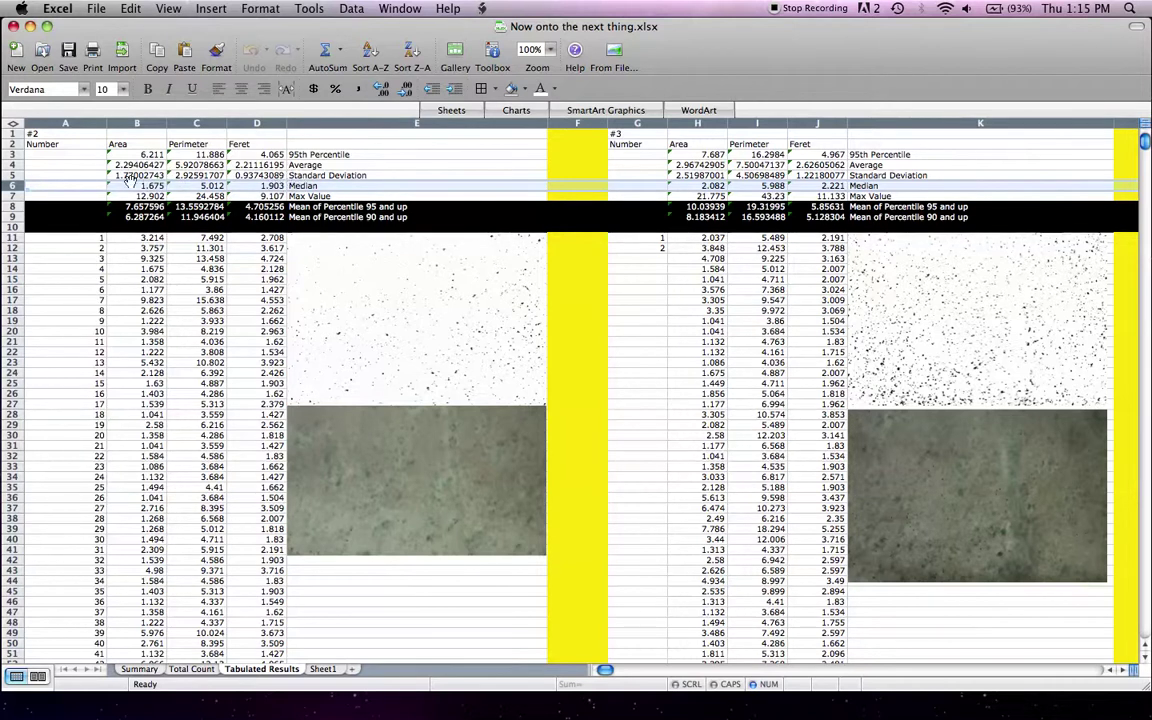
- Show the formula bar and check the median formulas for sample #2's Feret and Area columns
left_click(168, 8)
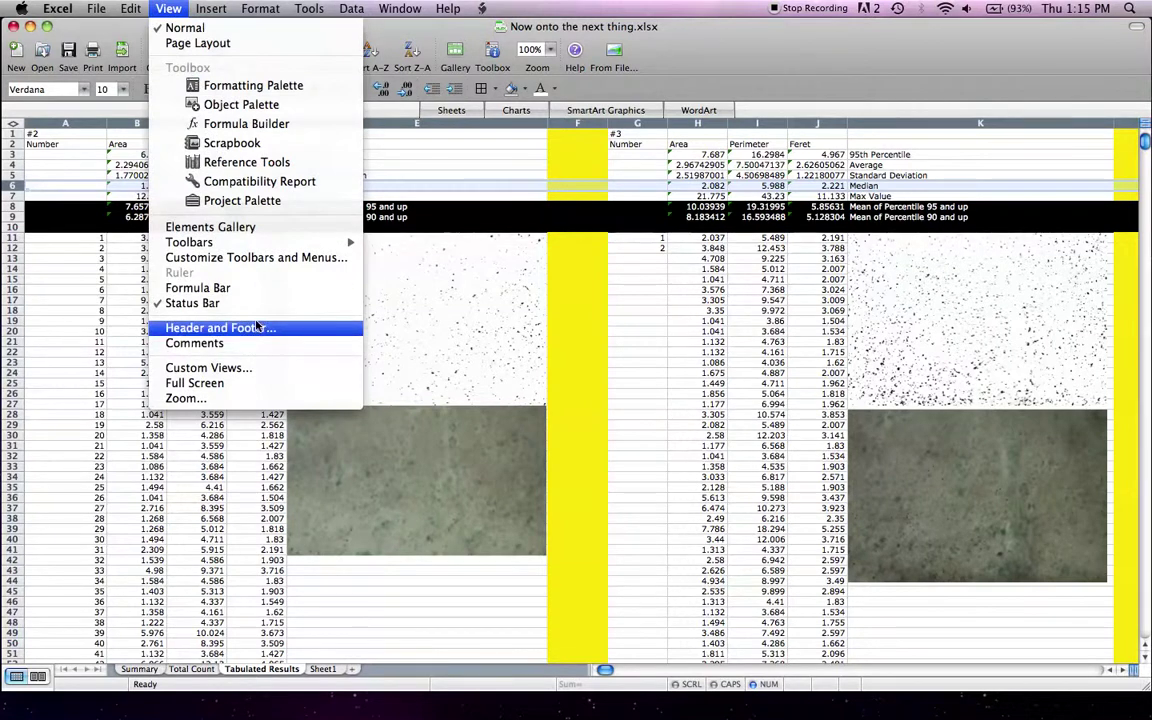
left_click(197, 288)
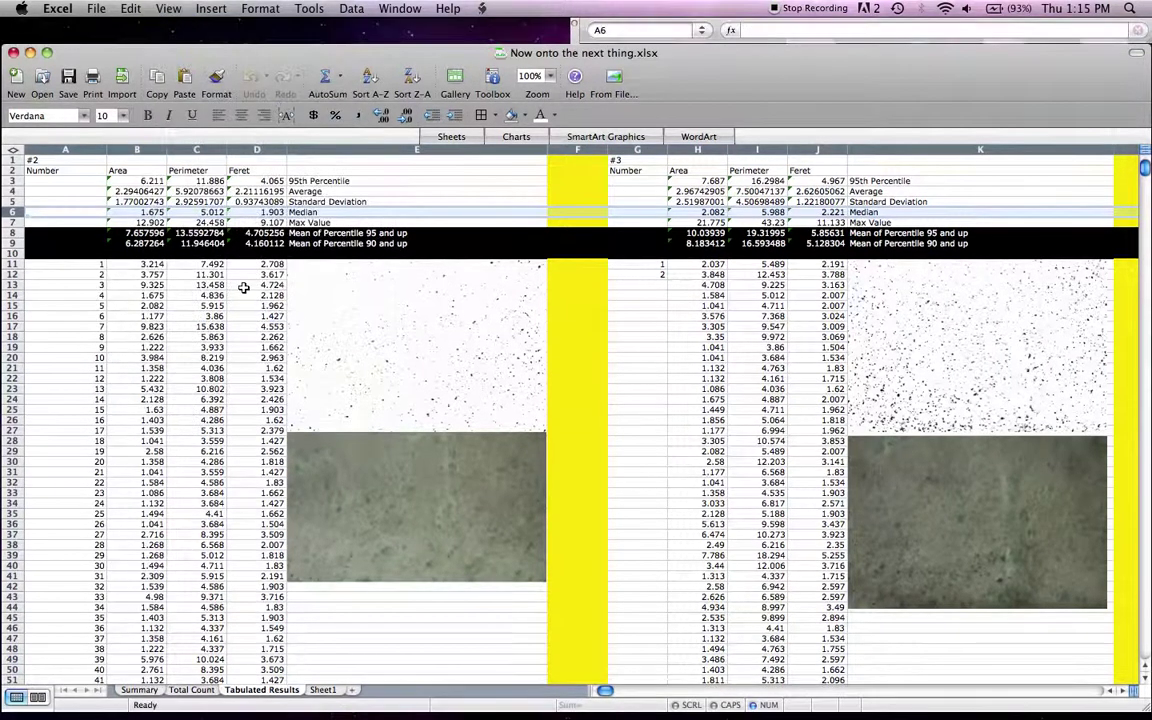
left_click(250, 212)
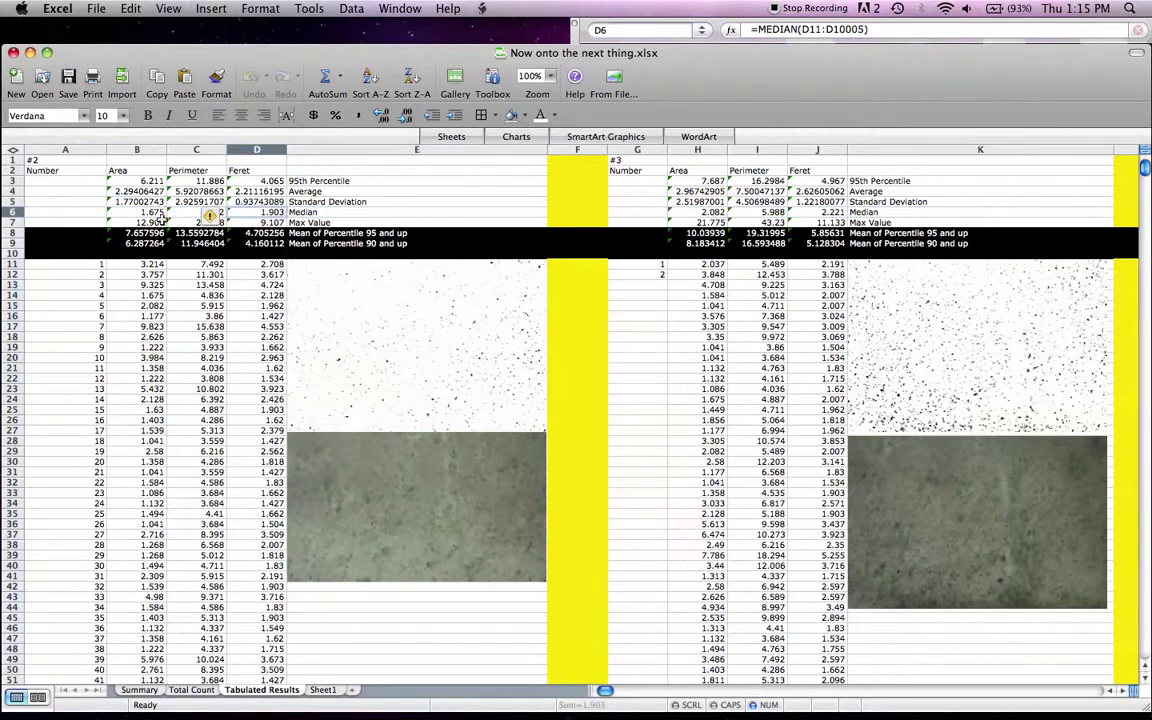
left_click(150, 212)
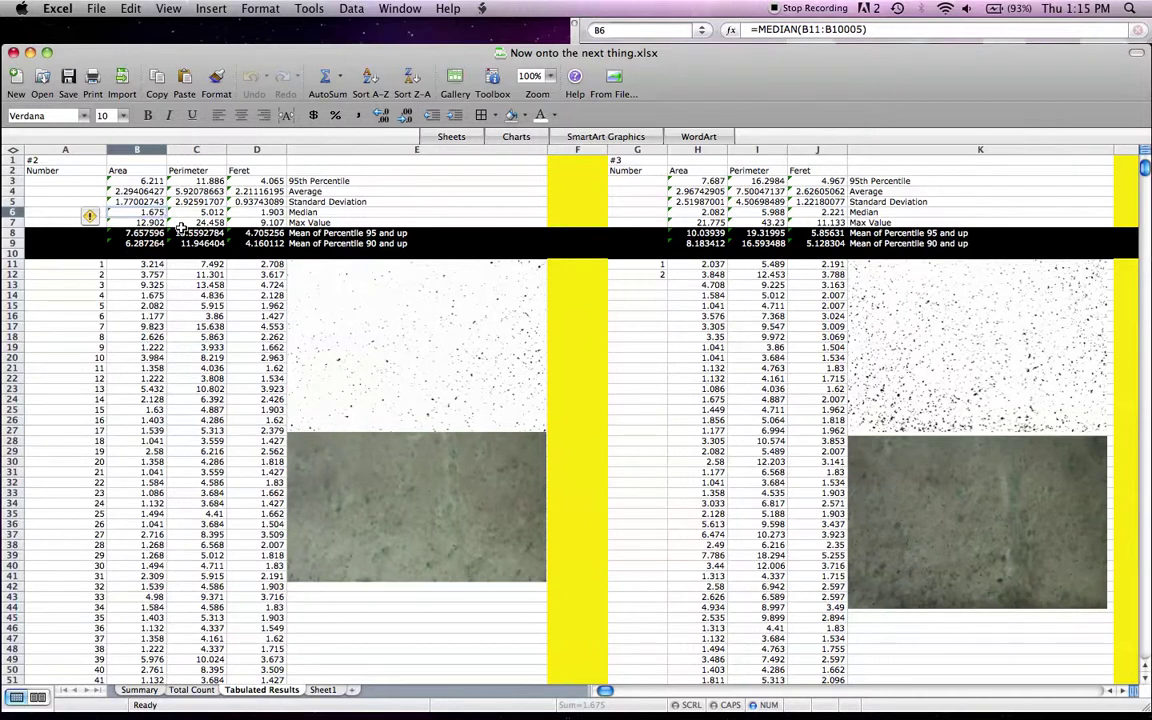
- Enter 1.675 as the Median Particle Area for ID 2 in the Summary workbook
key("ctrl+Left")
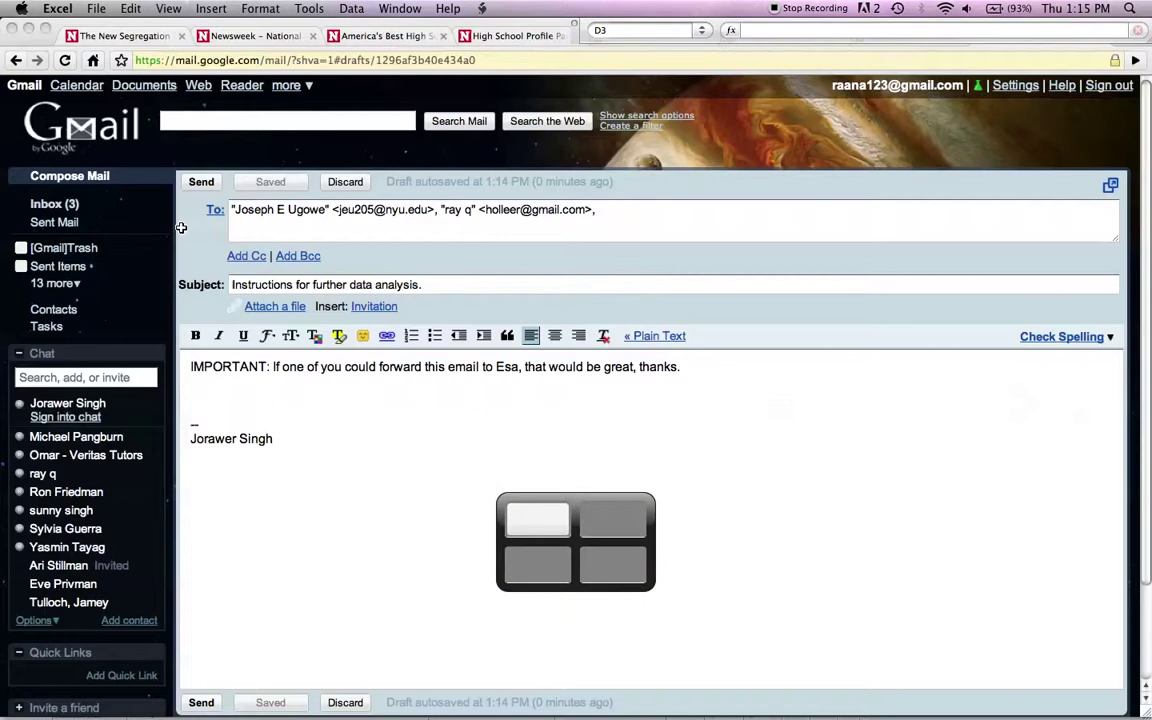
left_click(29, 28)
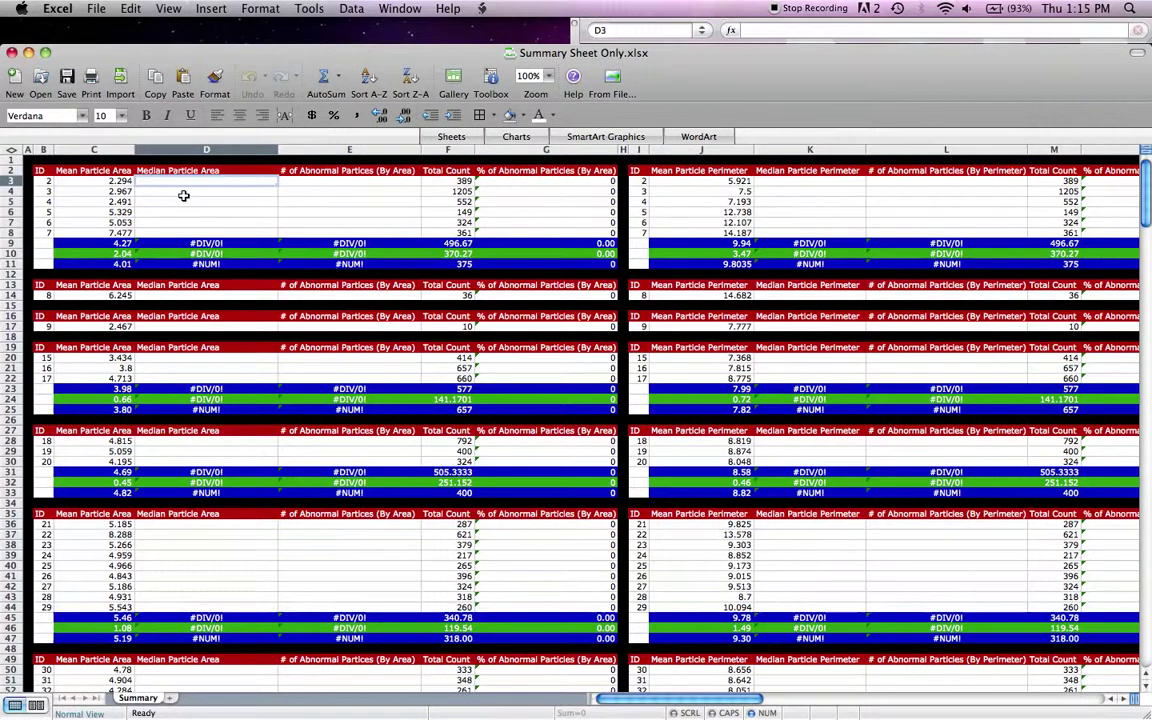
type("1.67")
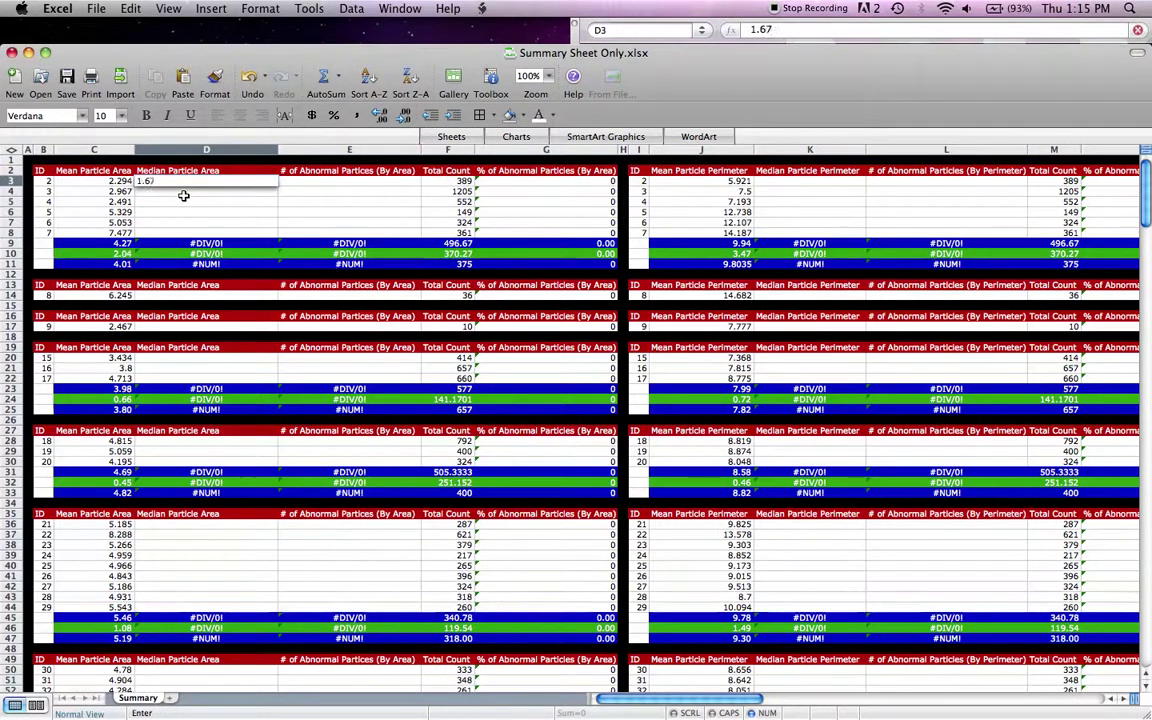
type("5")
key("Return")
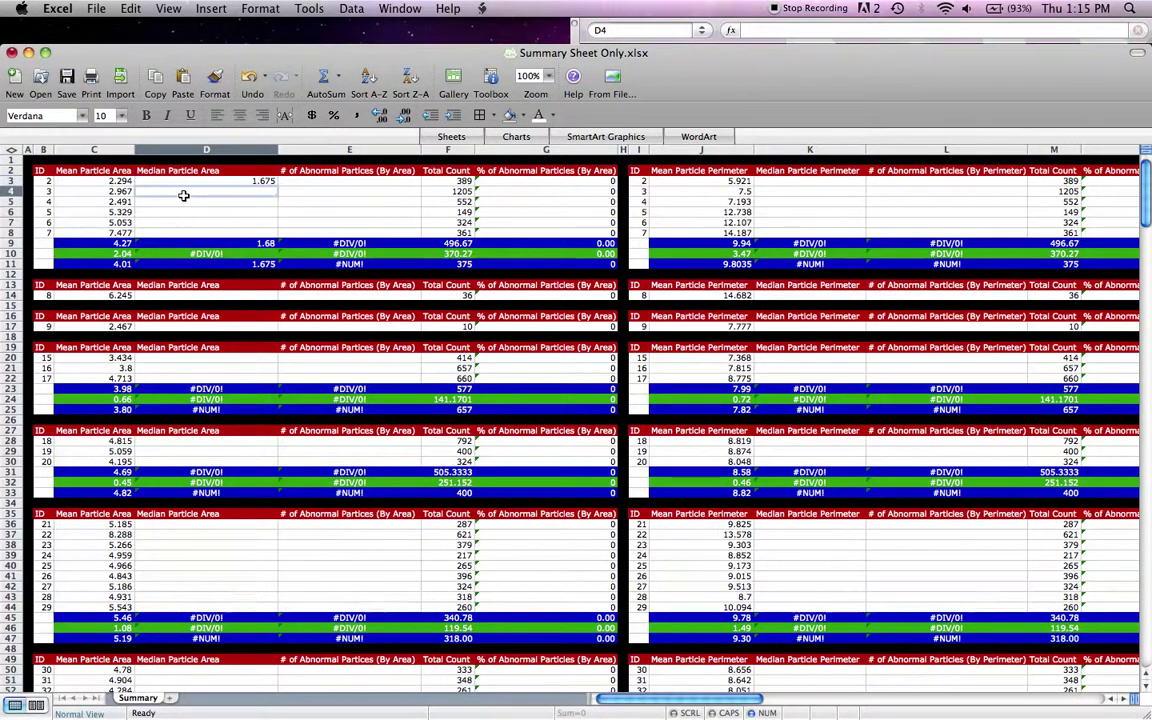
- Select the abnormal-particles-by-area cell for ID 2 in the summary and consult the area statistics in the Total Count workbook
left_click(318, 180)
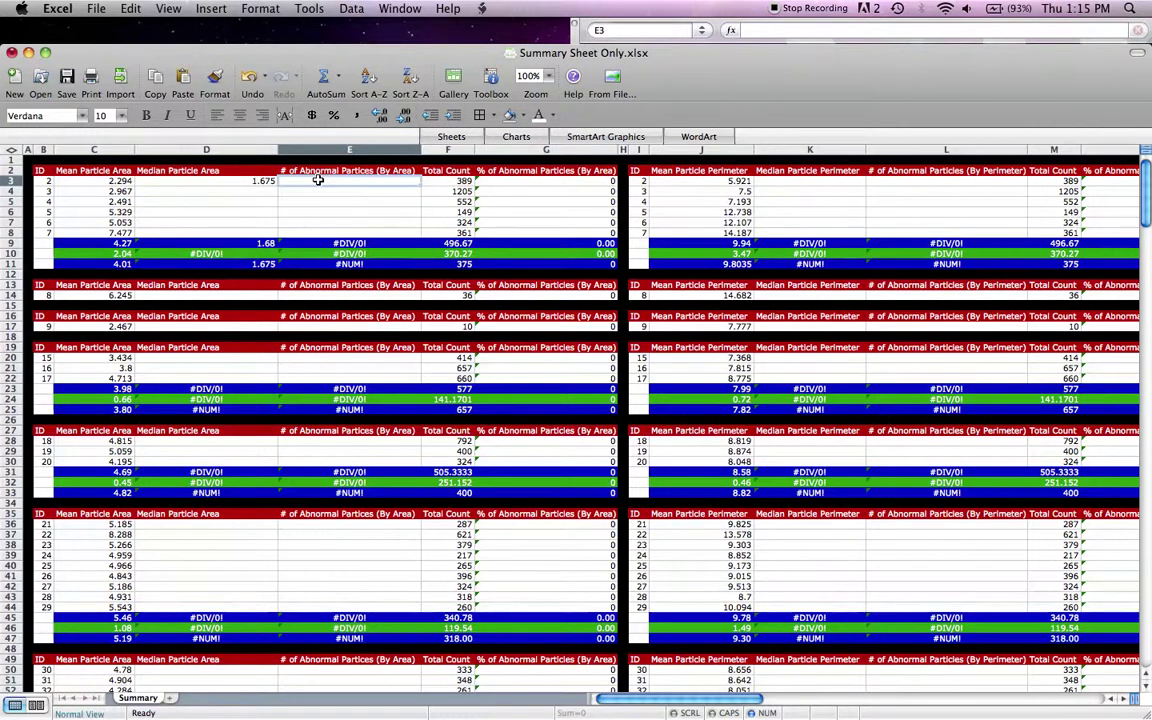
key("super+grave")
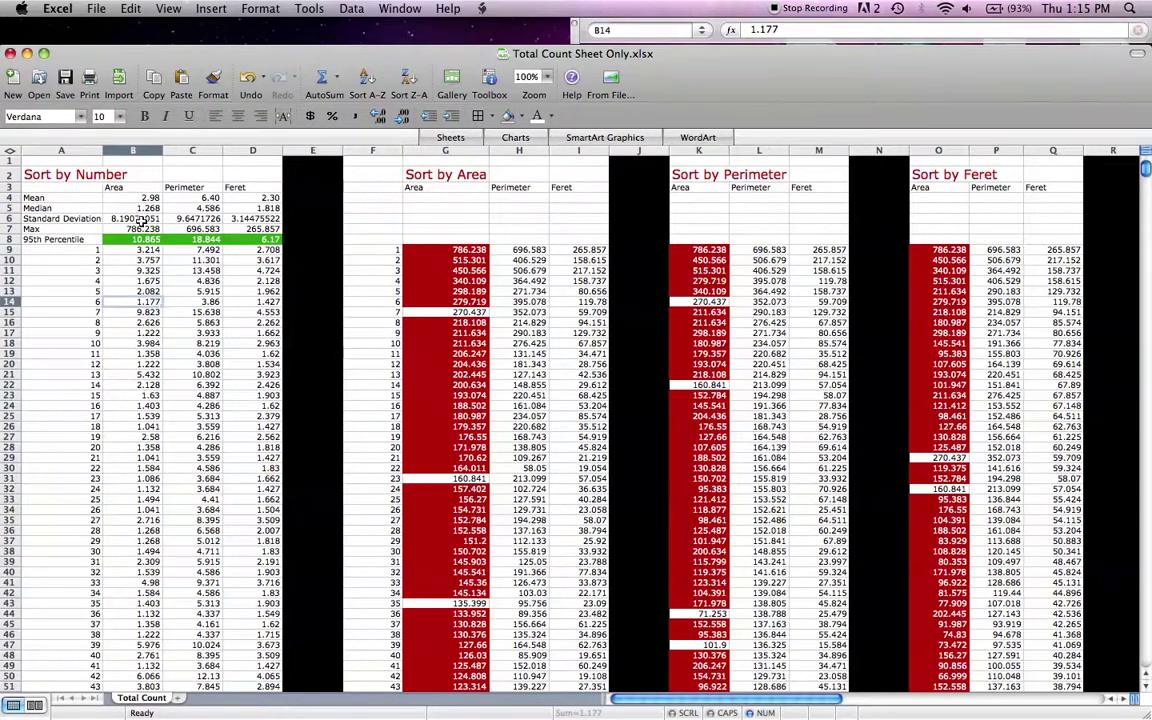
key("ctrl+1")
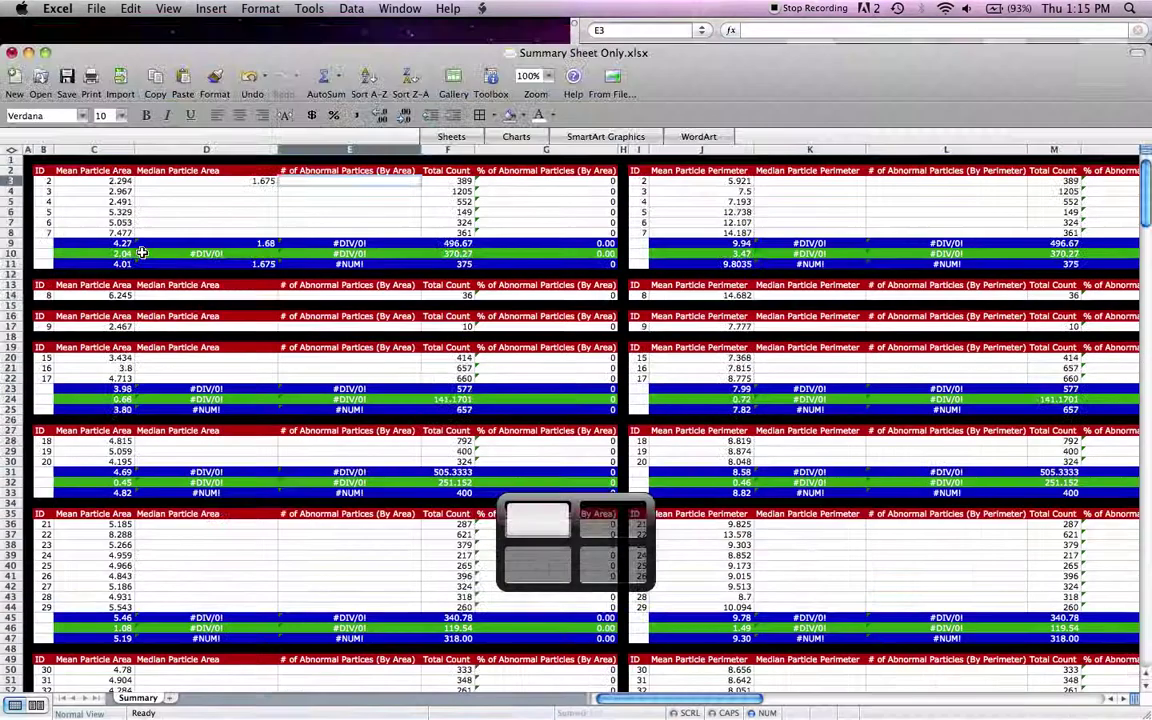
- Sort sample #2's Area, Perimeter and Feret data in Tabulated Results by Column B in descending order, with no header row
key("ctrl+2")
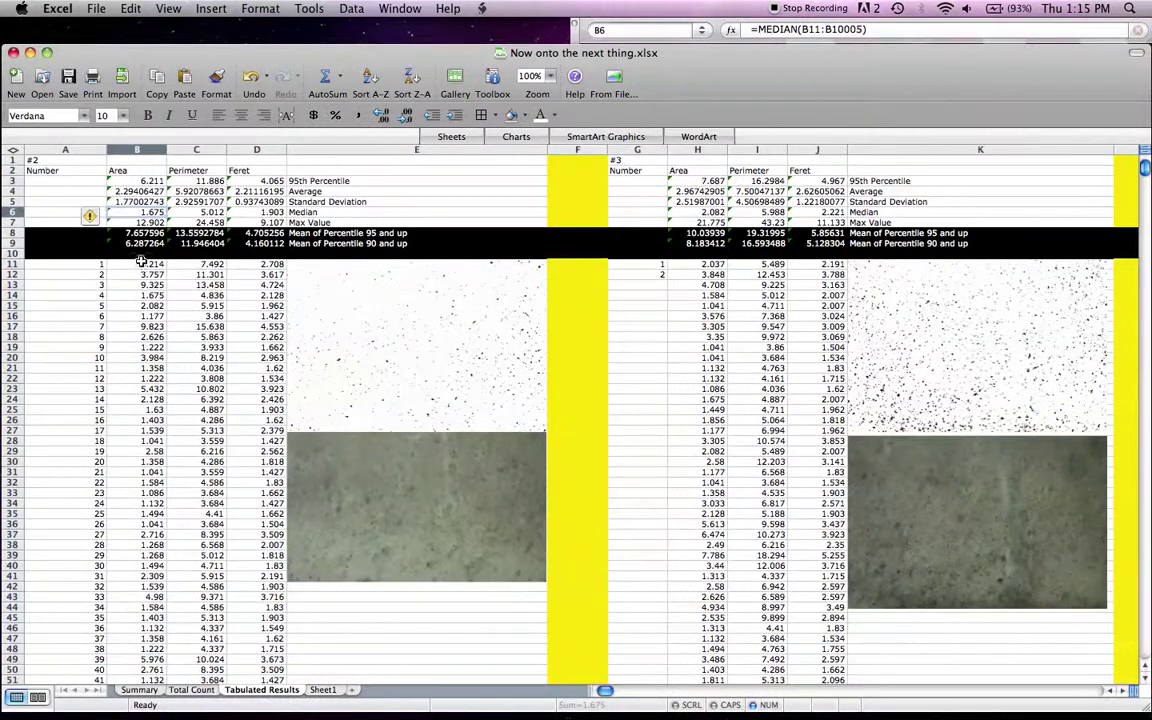
left_click(141, 265)
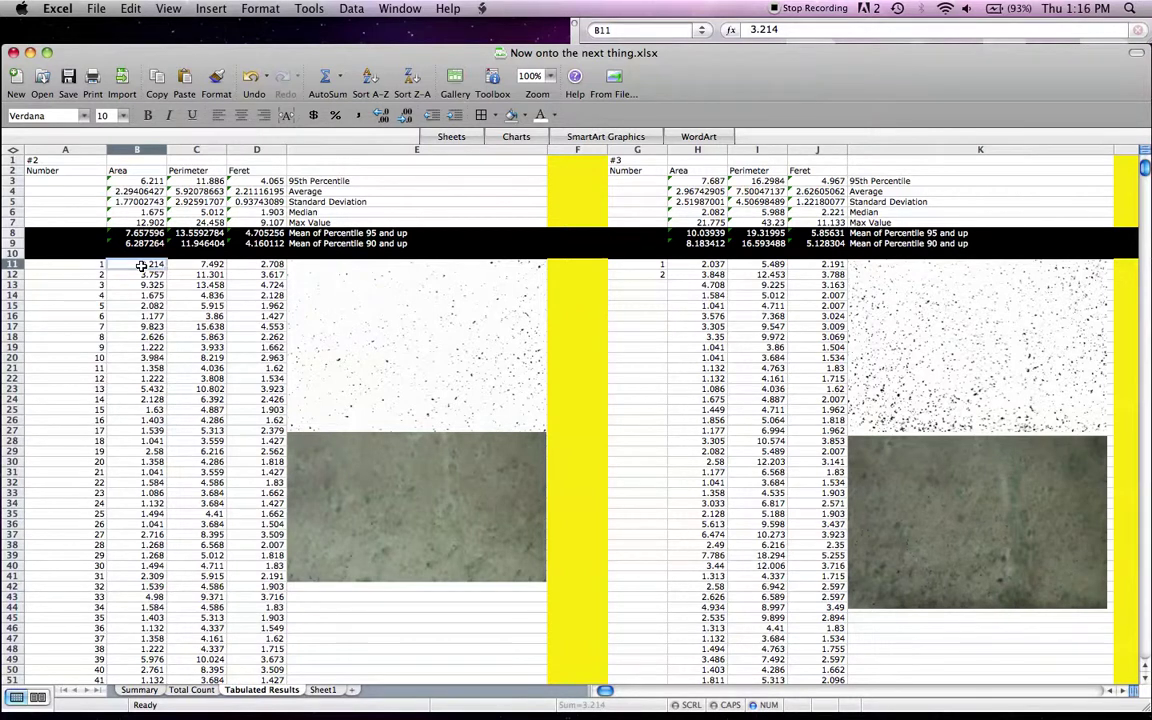
key("super+shift+Down")
key("shift+Right")
key("shift+Right")
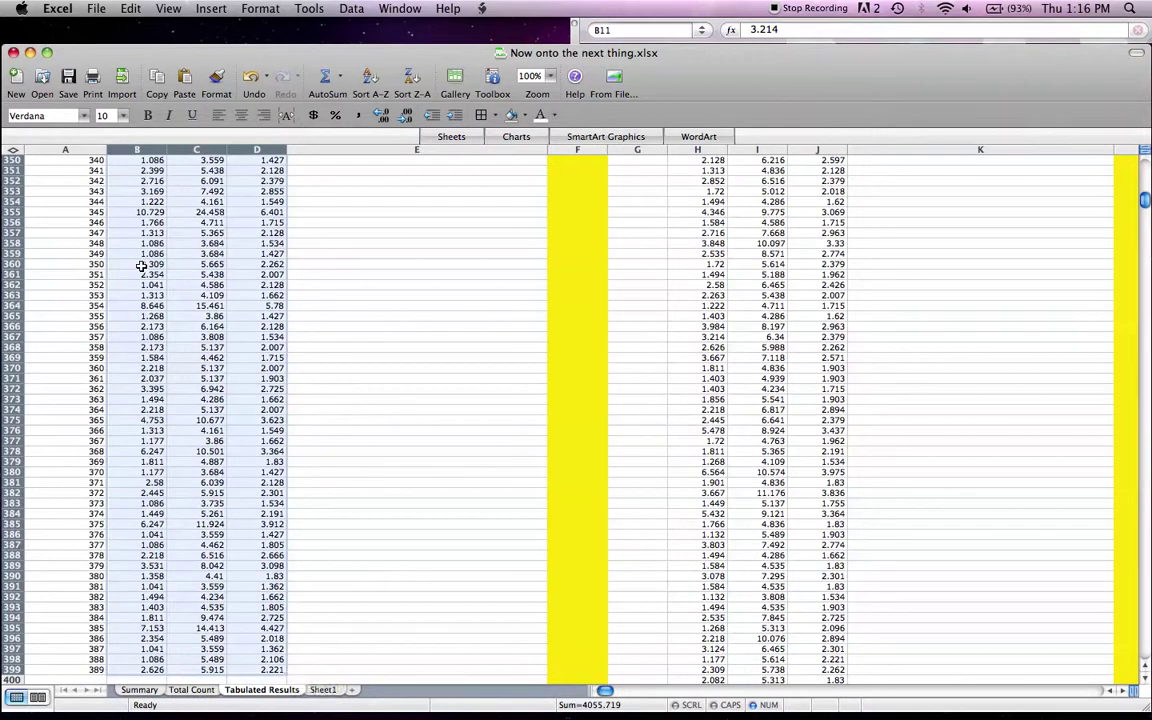
scroll(141, 266, "up", 20)
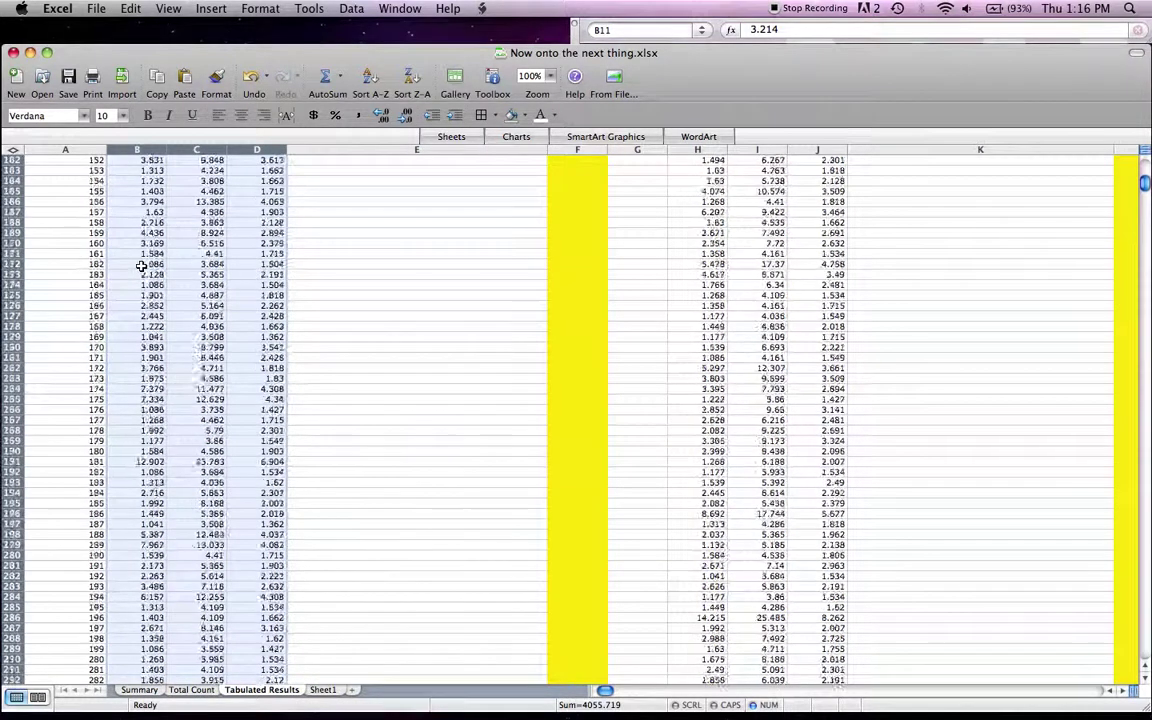
scroll(141, 266, "up", 8)
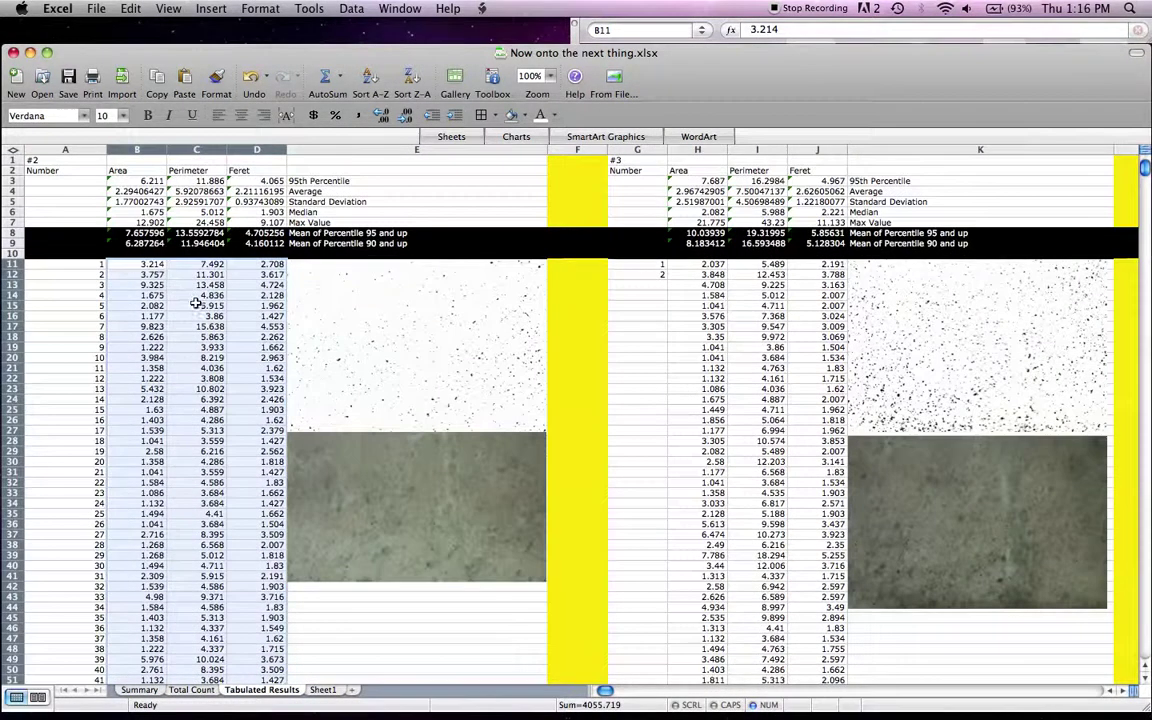
left_click(350, 9)
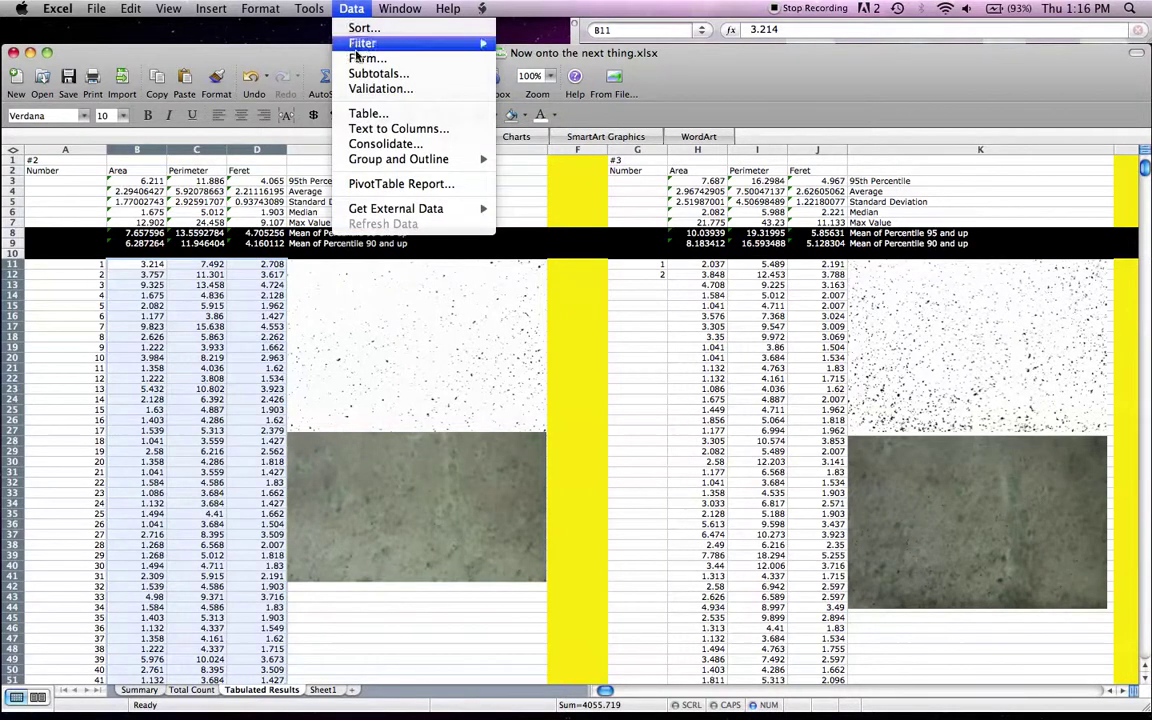
left_click(345, 28)
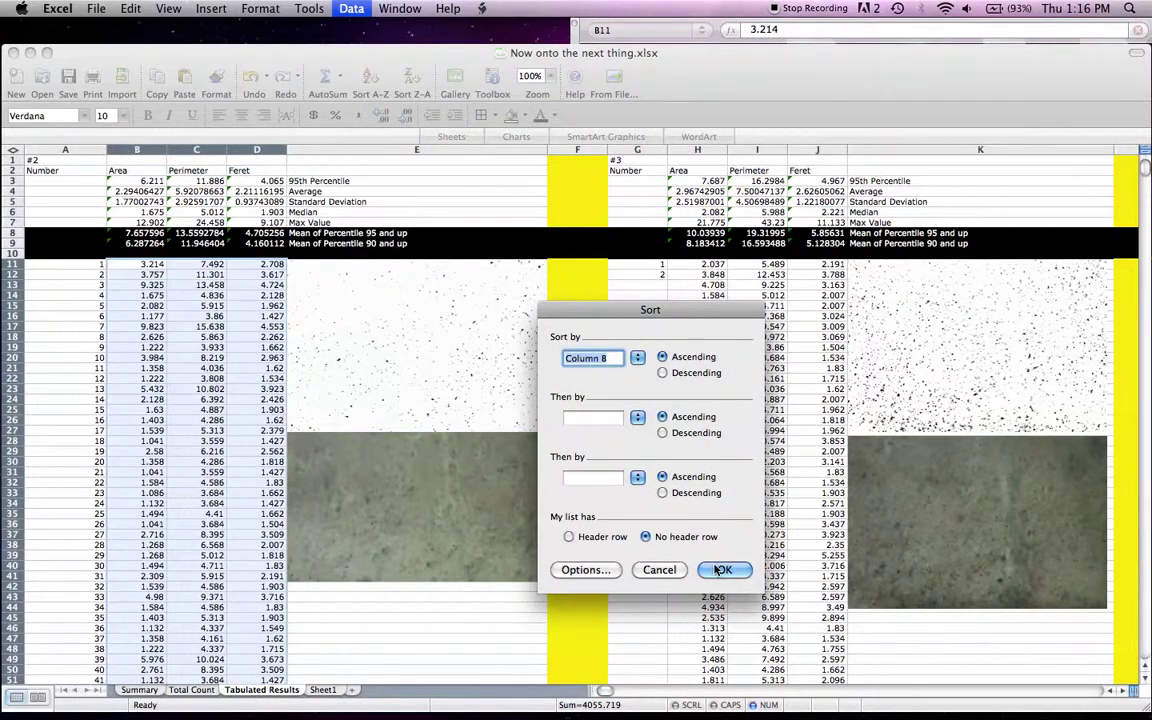
left_click(662, 373)
left_click(724, 569)
- Check sample #2's largest area values and enter 1 as the number of abnormal particles by area for ID 2 in the summary
left_click(150, 295)
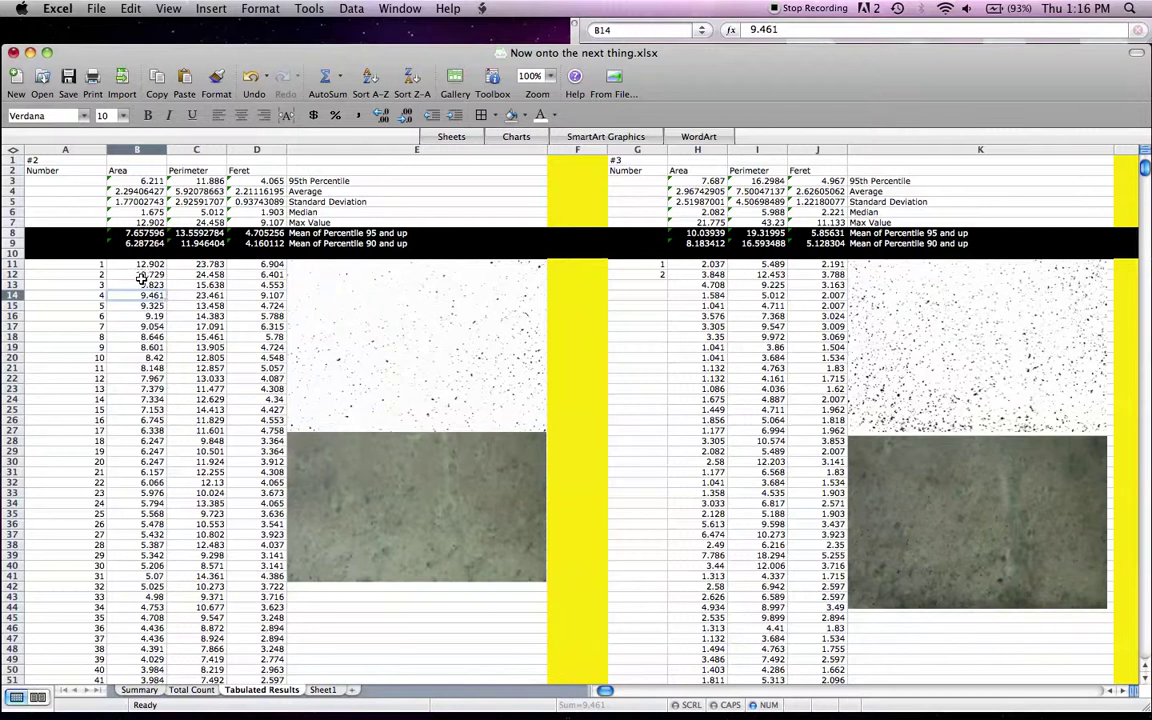
left_click(148, 265)
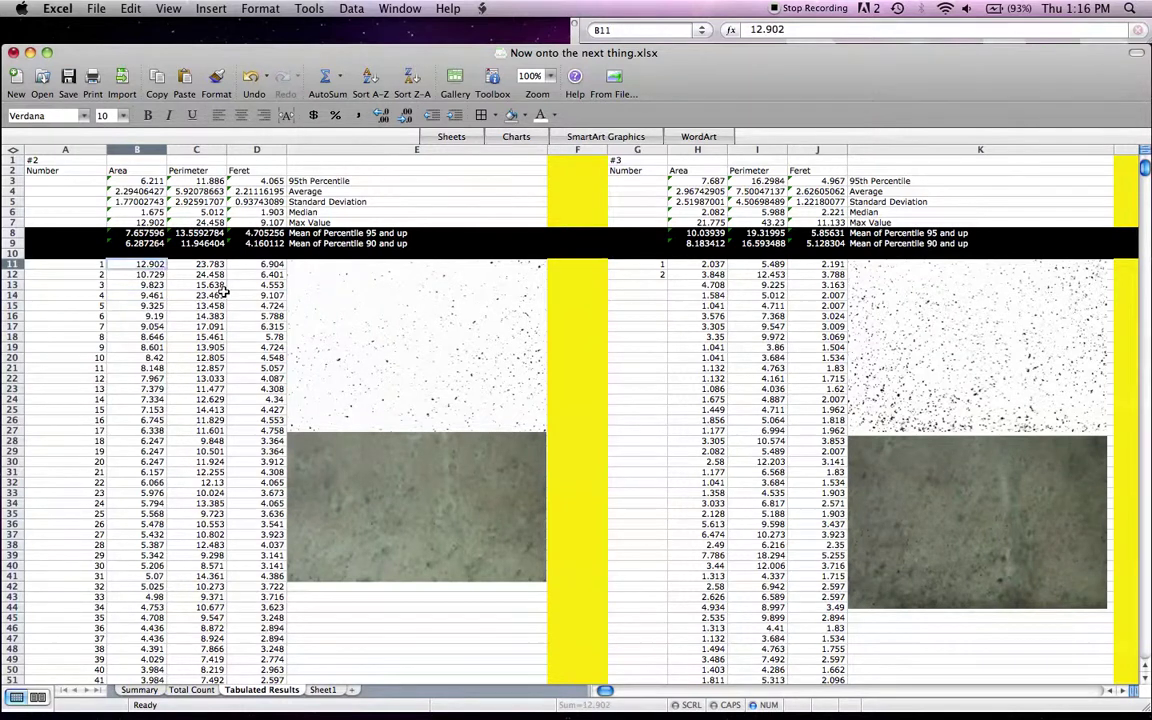
key("ctrl+Right")
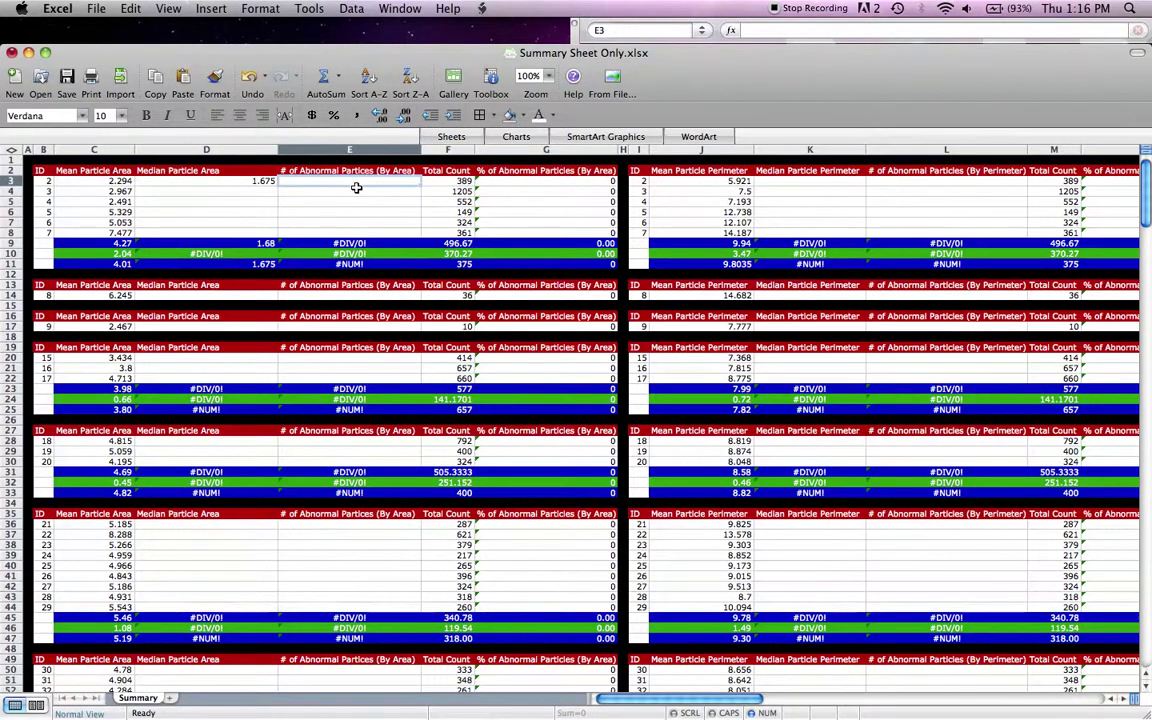
type("1")
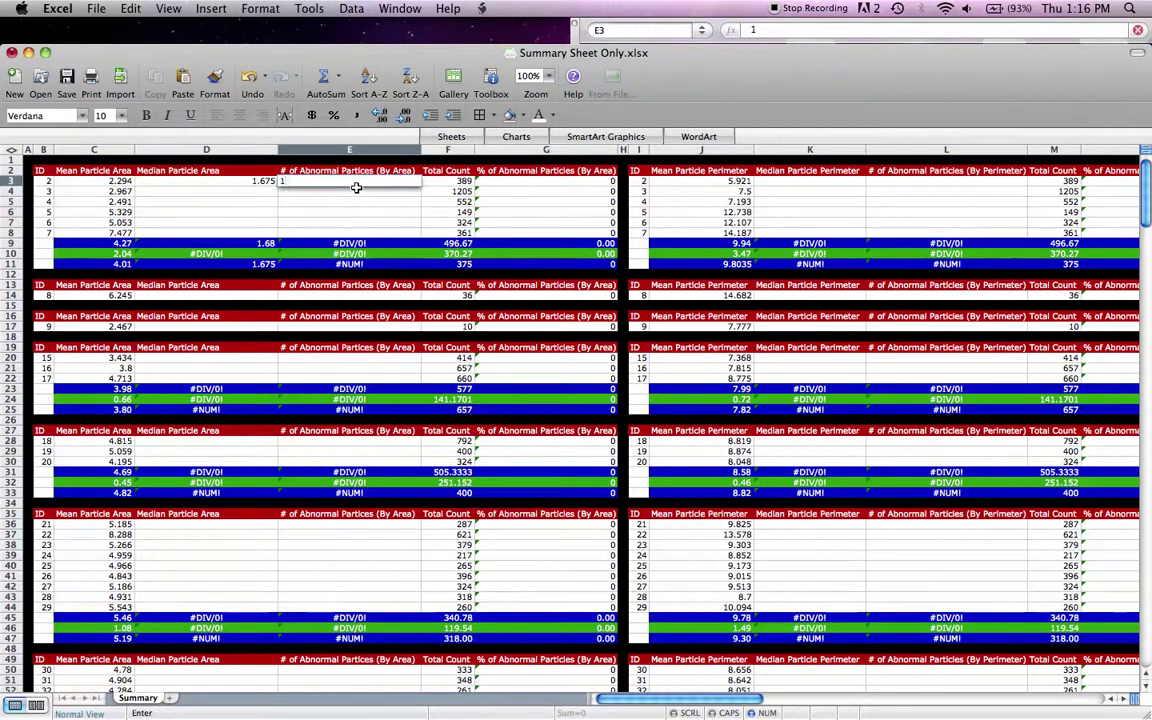
key("Return")
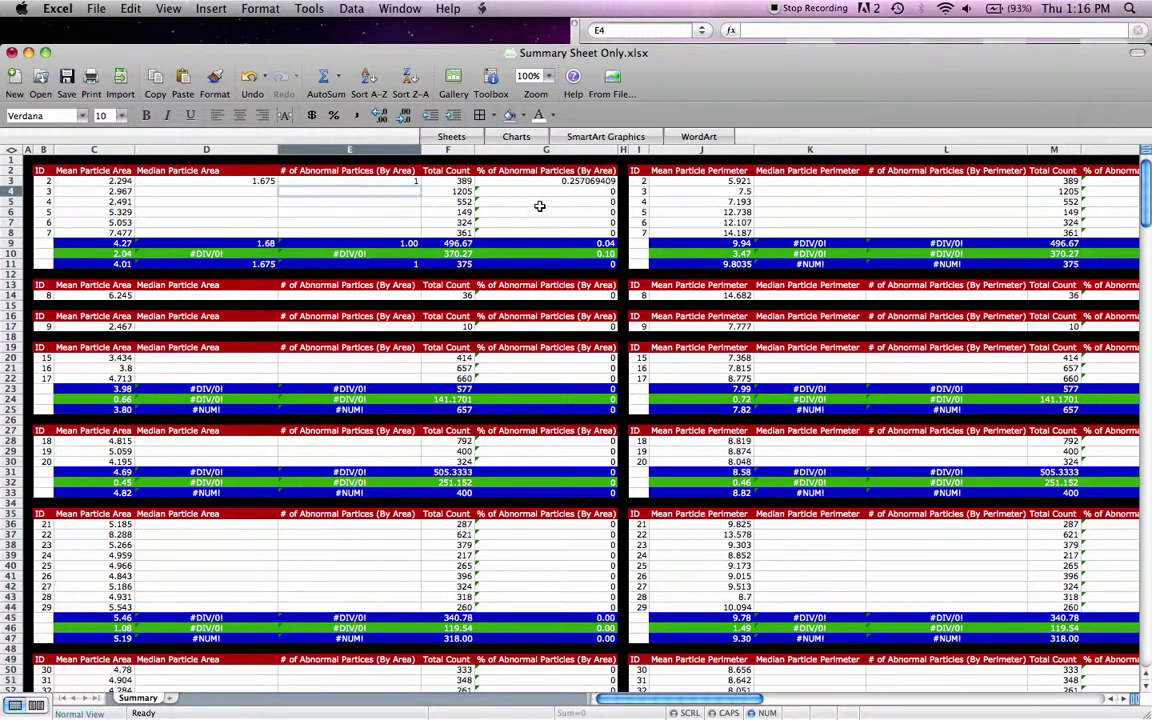
- Look up sample #2's median perimeter in Tabulated Results and enter 5.012 as the Median Particle Perimeter for ID 2 in the summary
scroll(746, 224, "right", 10)
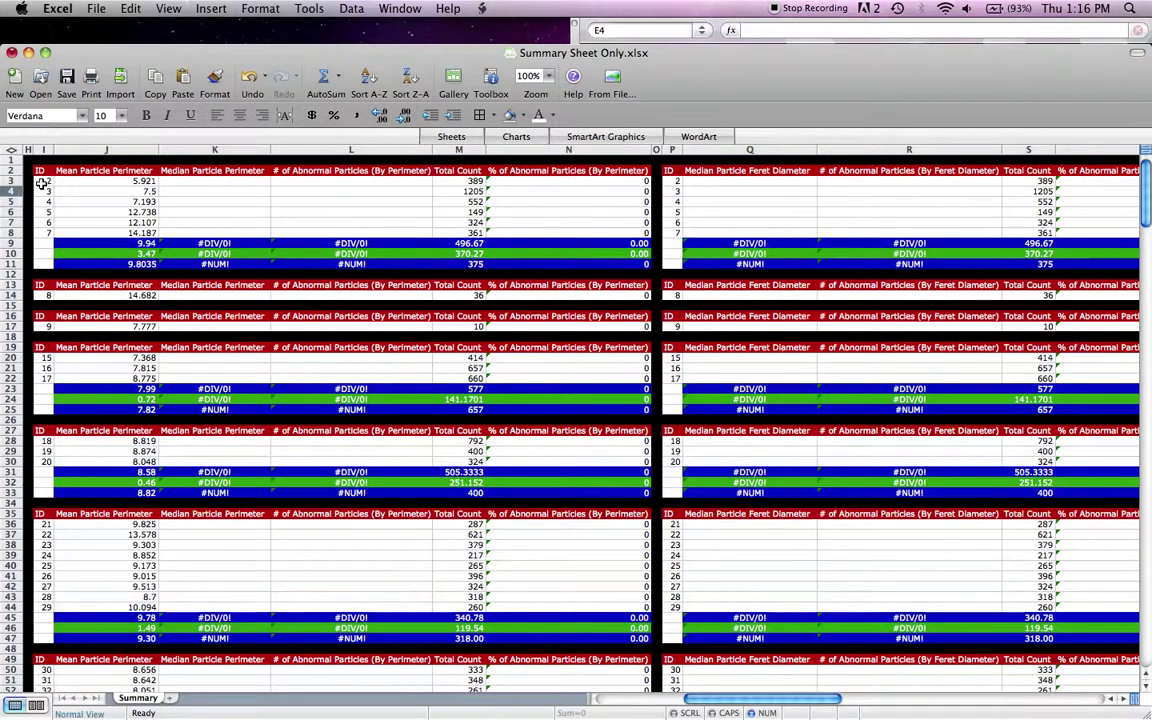
left_click(42, 183)
left_click(78, 183)
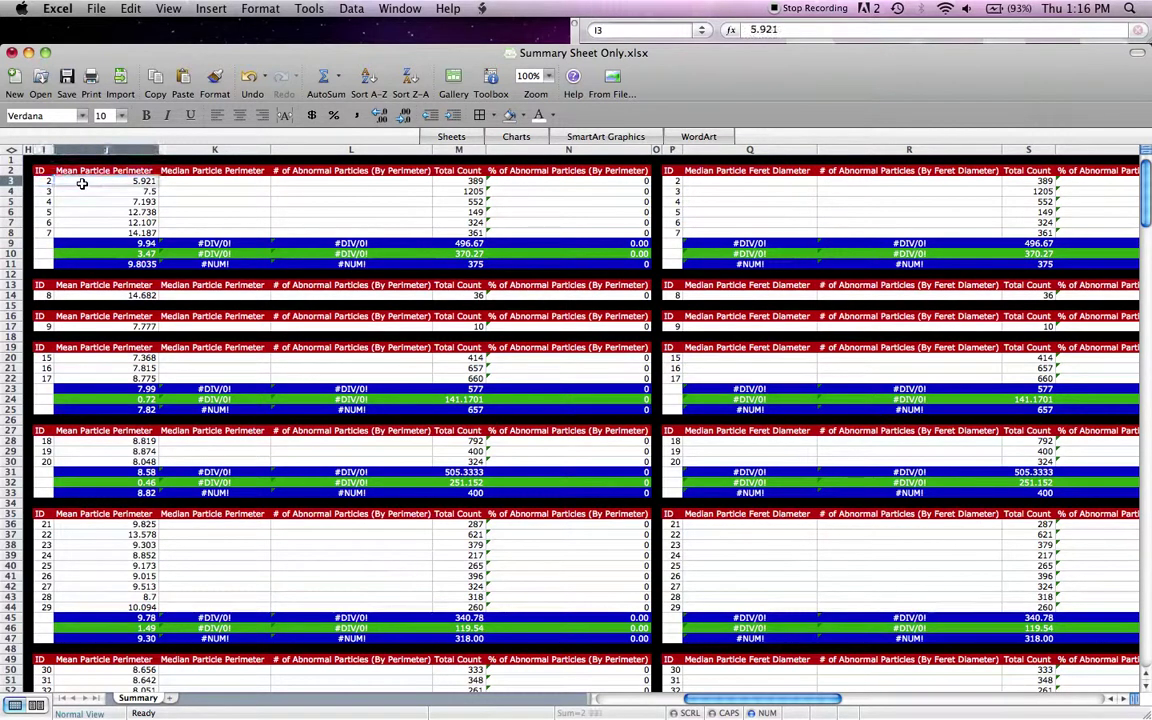
left_click(239, 181)
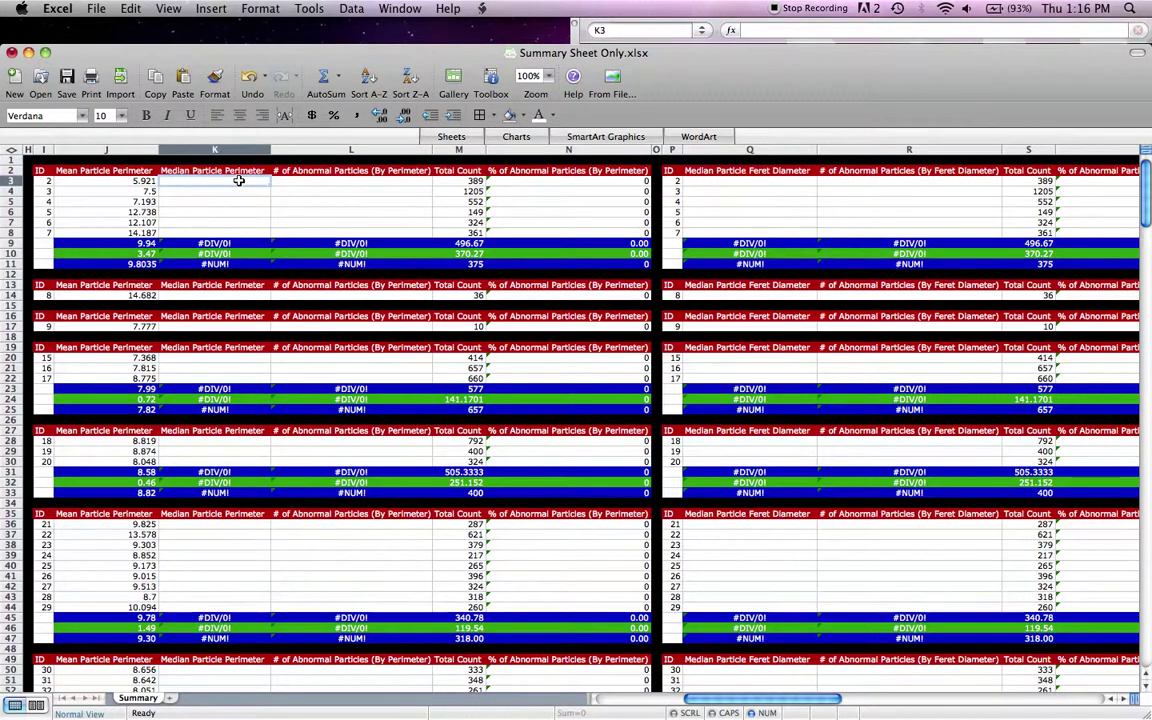
key("super+grave")
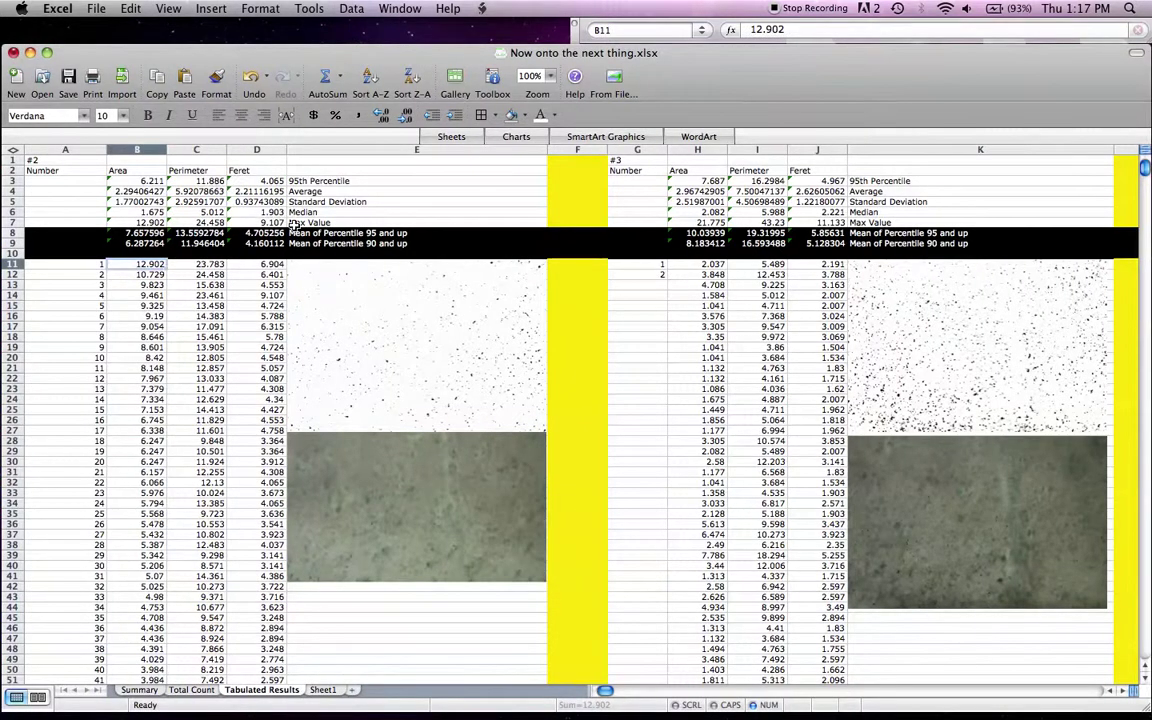
left_click(303, 212)
left_click(201, 213)
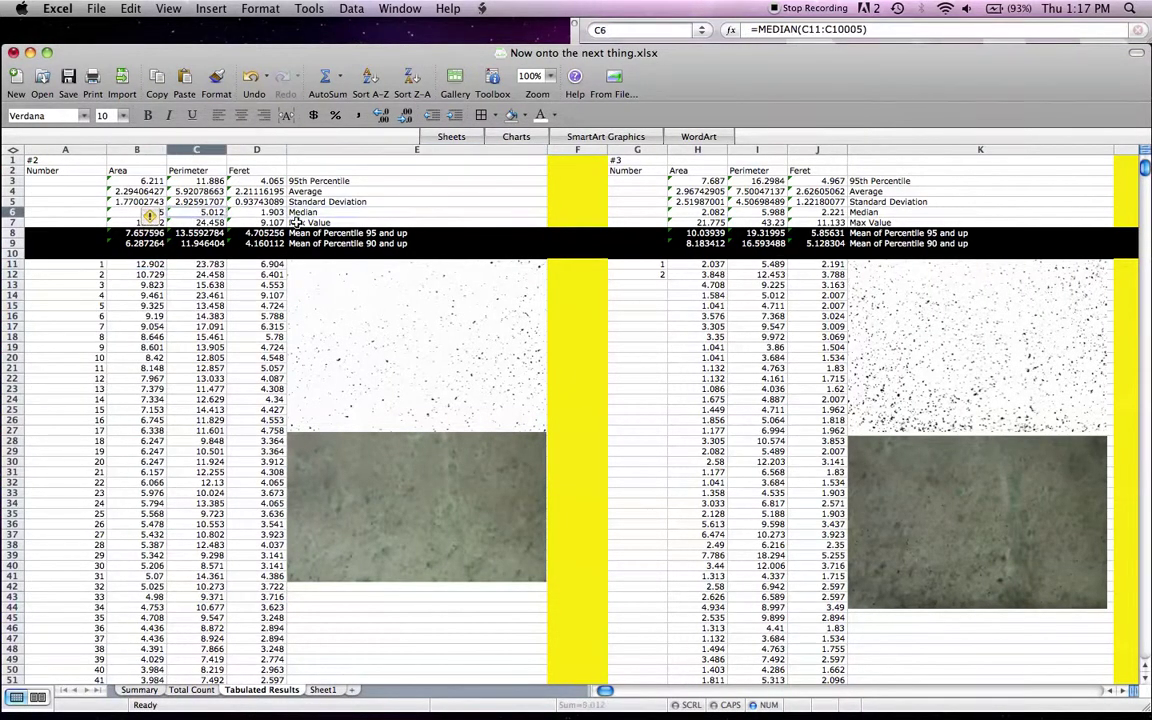
key("super+grave")
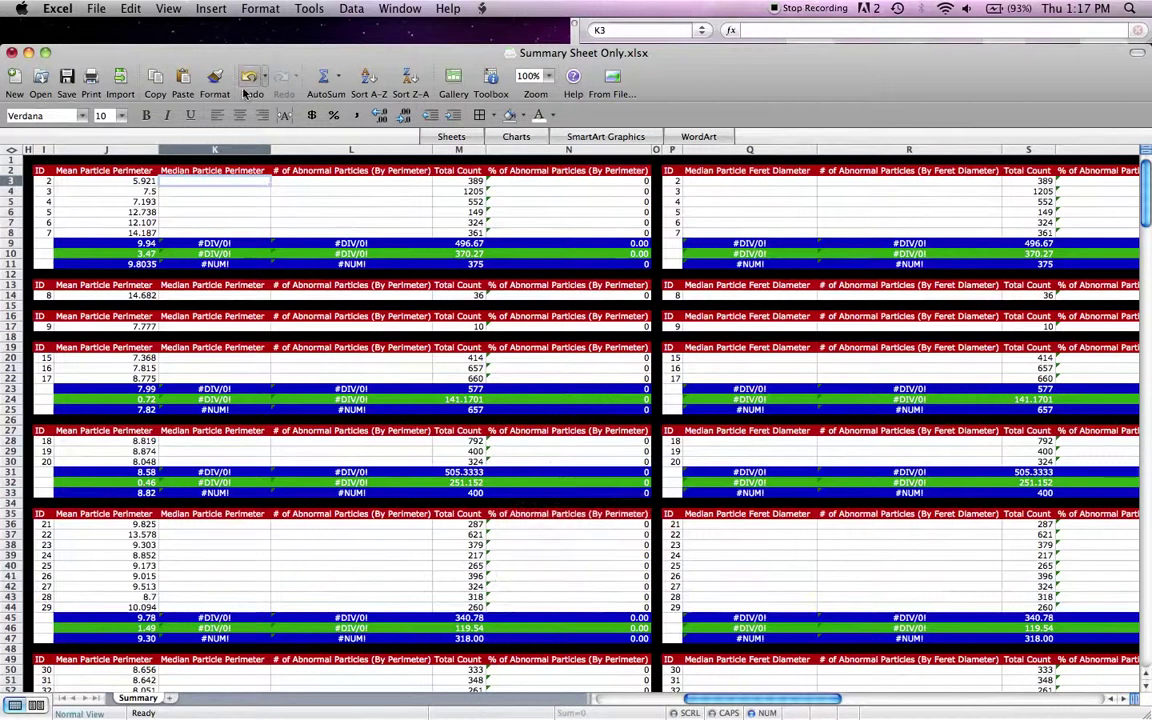
type("5.")
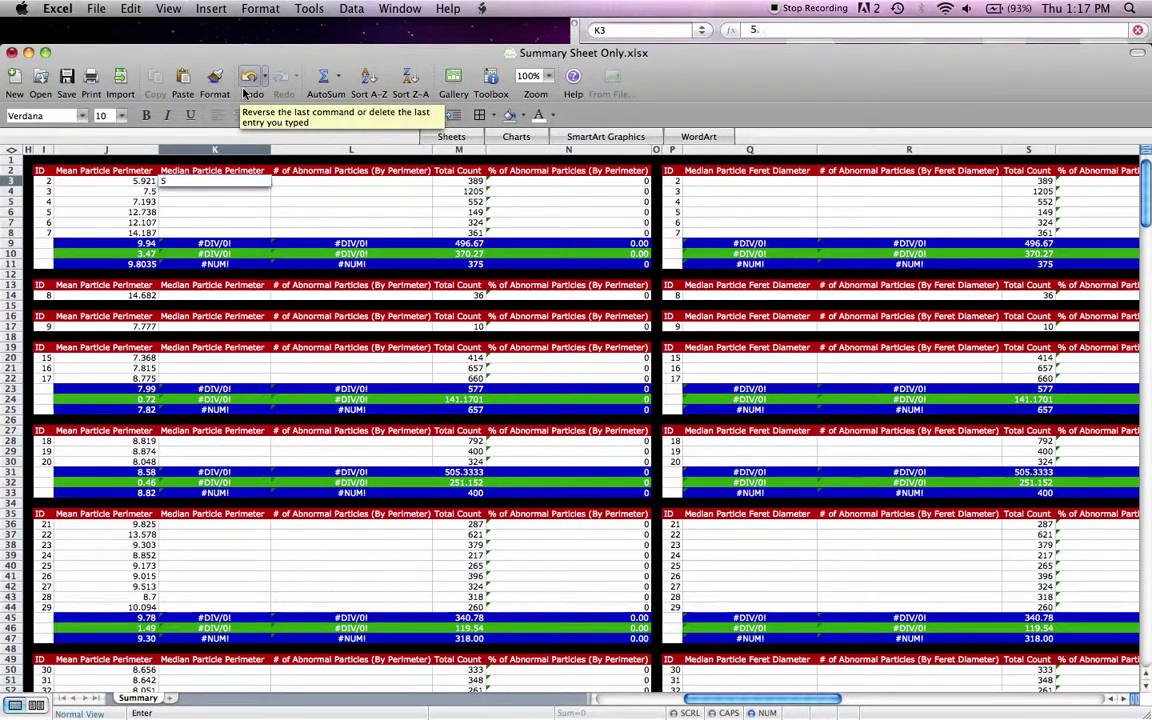
type("012")
key("Return")
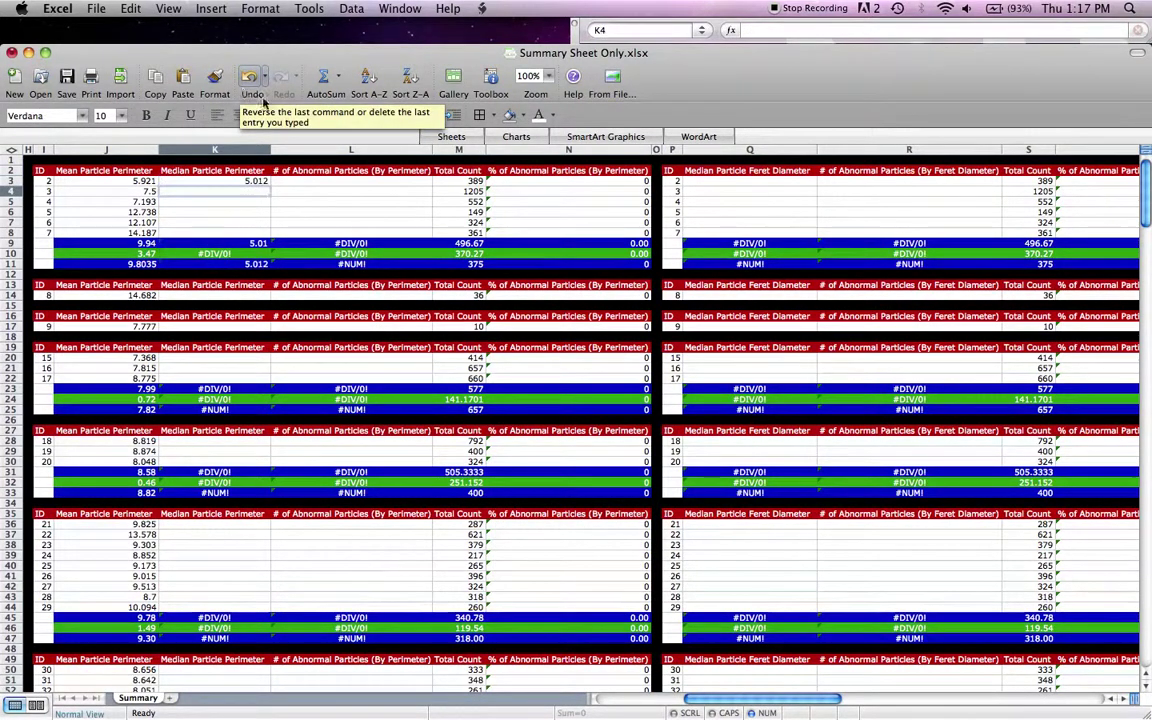
- Examine the average and median formulas beneath the Median Particle Perimeter values for IDs 2 to 7, and return to ID 2's cell
left_click(258, 246)
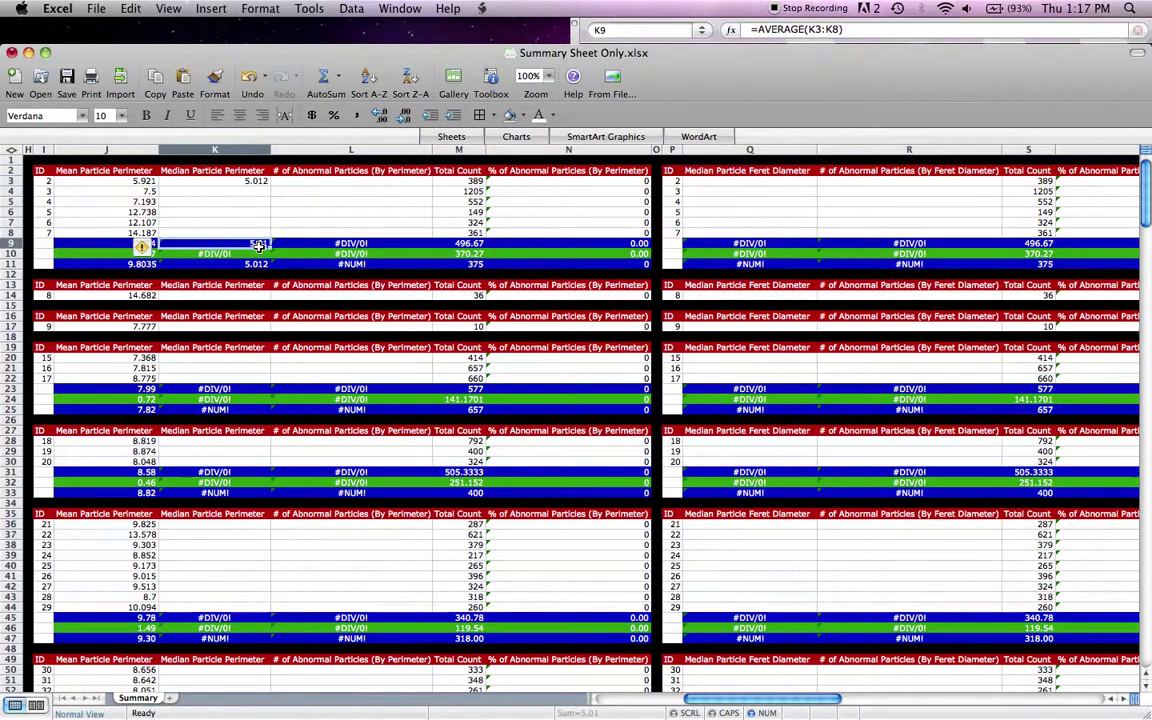
key("Down")
key("Down")
left_click(258, 246)
left_click(258, 246)
double_click(214, 191)
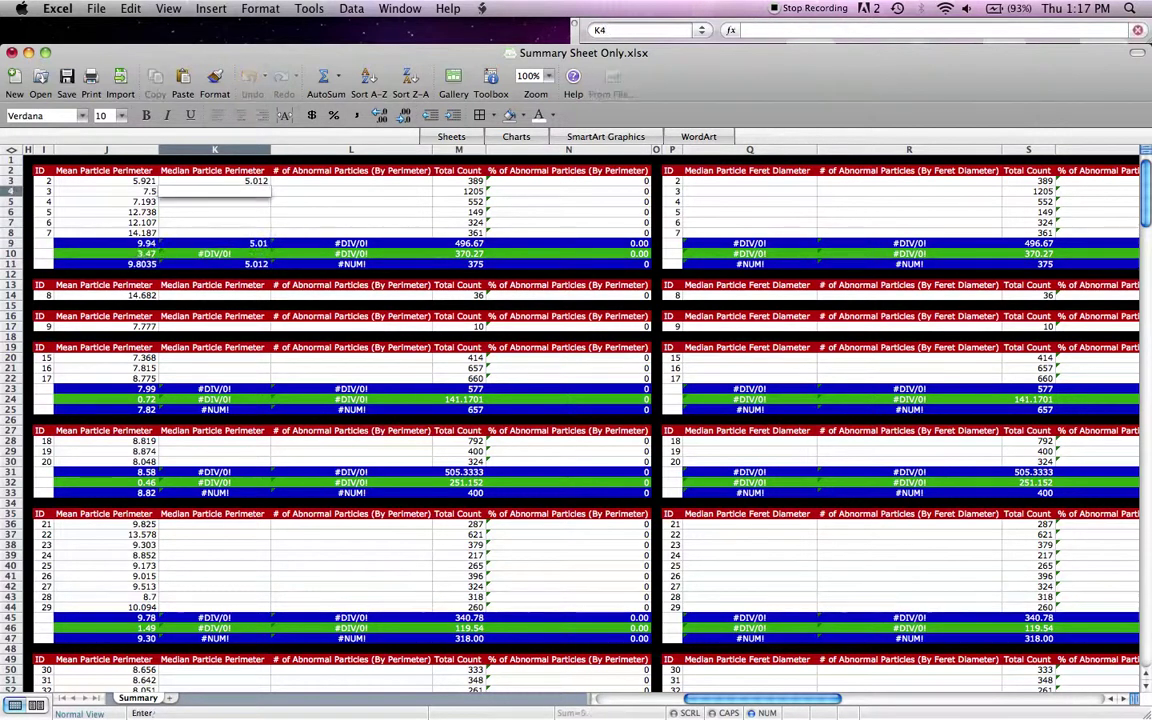
double_click(250, 245)
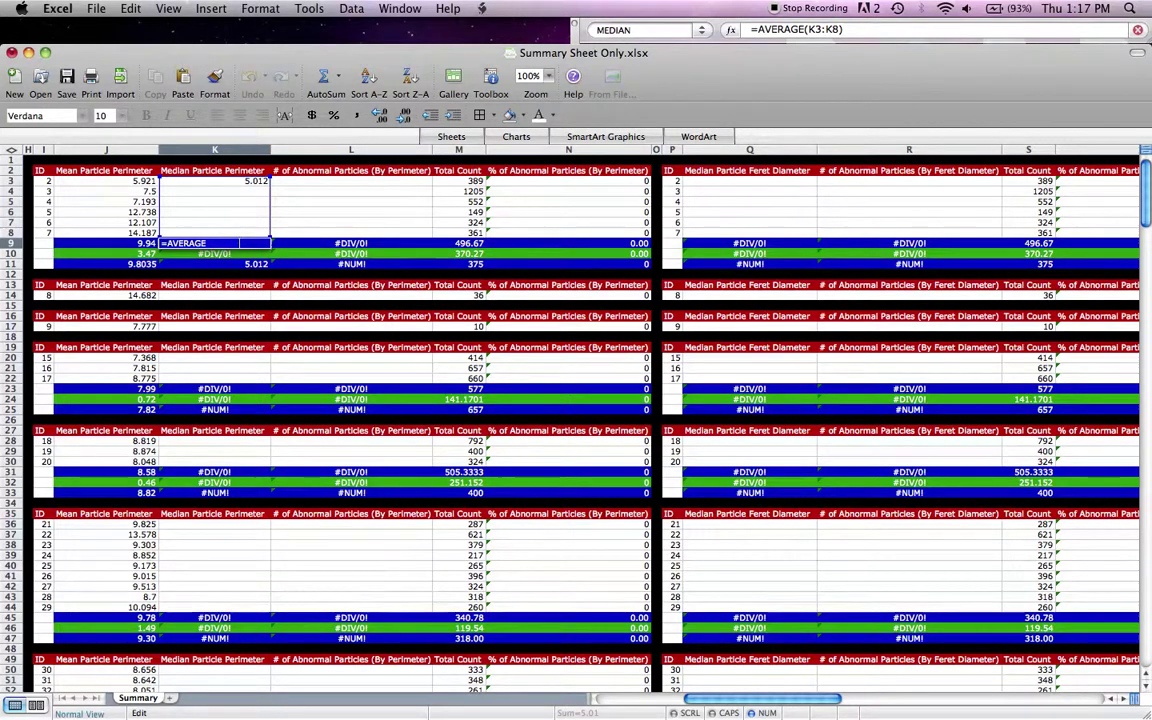
key("Return")
key("Up")
key("Up")
key("Up")
key("Up")
key("Up")
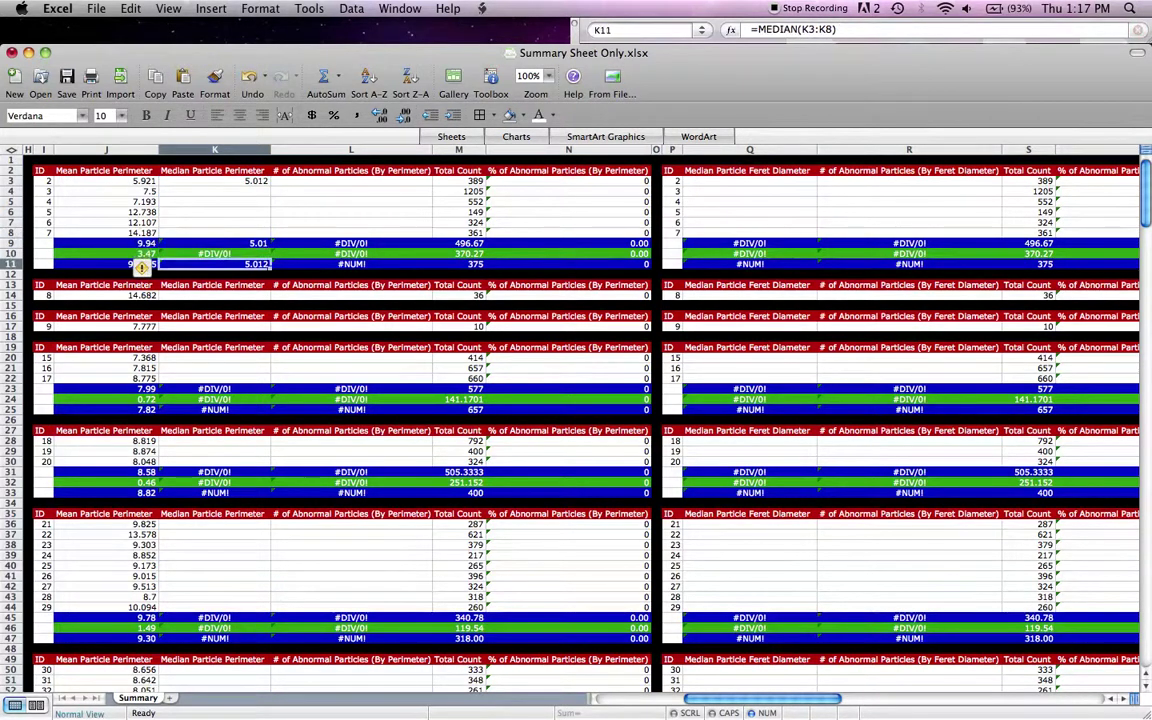
key("Down")
key("Down")
key("Down")
key("Down")
key("Down")
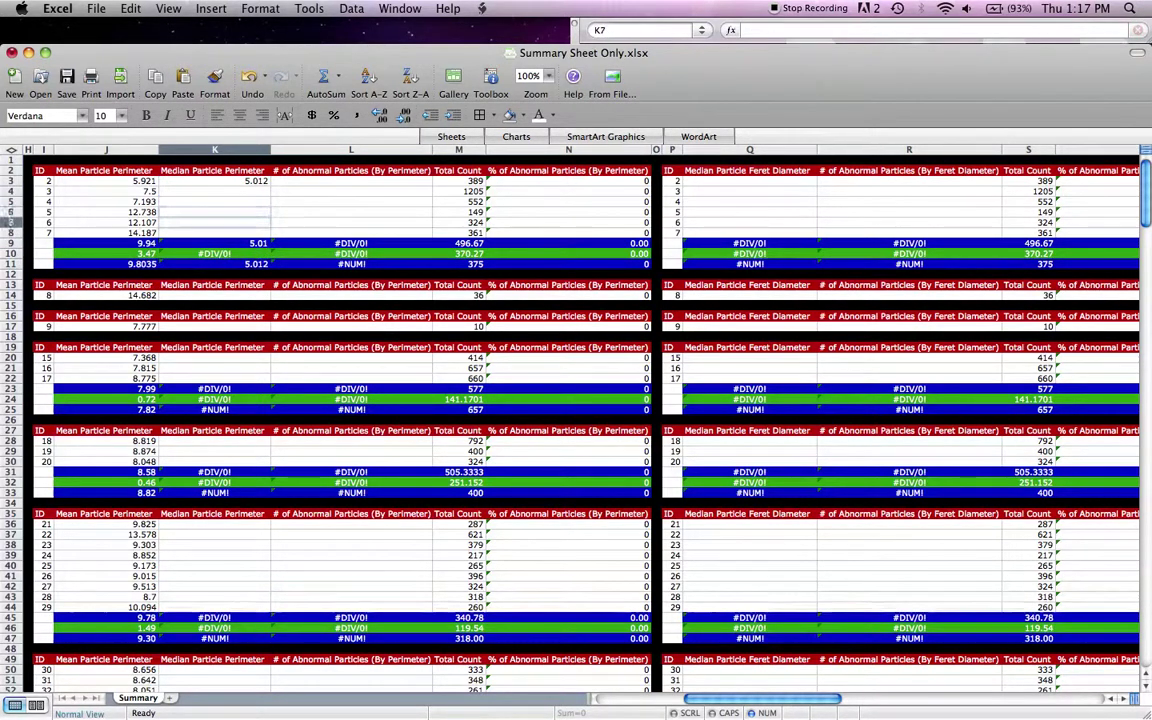
key("Up")
key("Up")
key("Up")
key("Up")
key("Up")
key("Up")
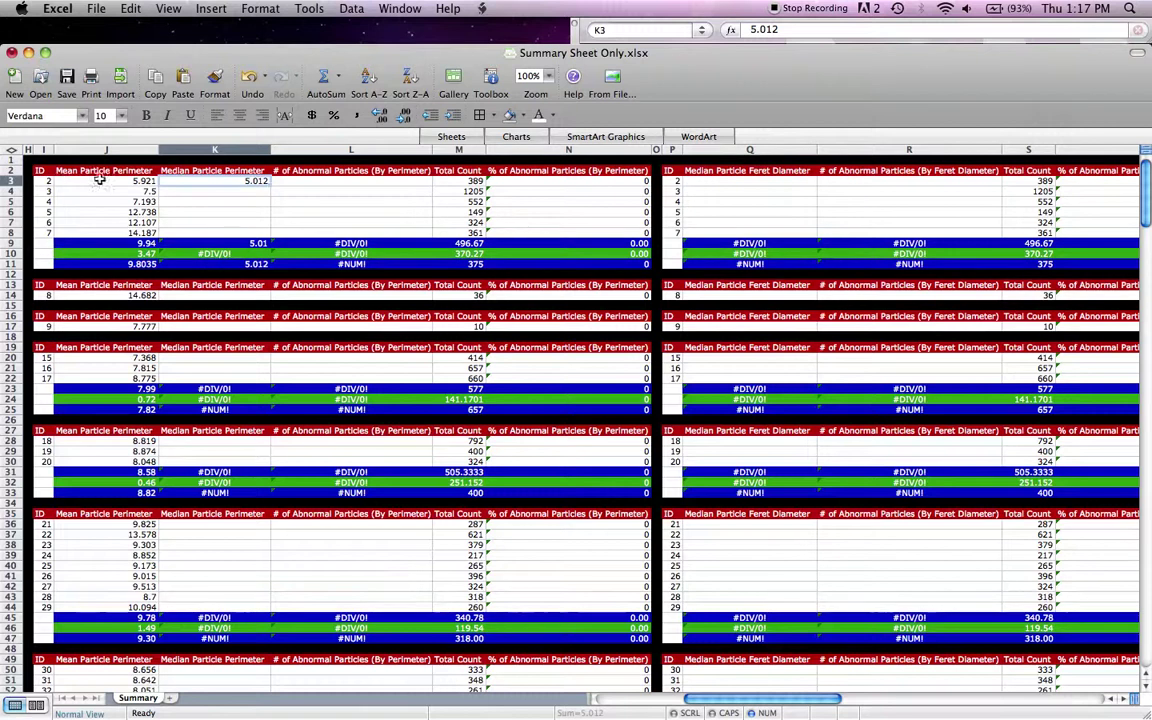
- Sort sample #2's Area, Perimeter and Feret data in Tabulated Results by Column C in descending order
key("ctrl+Right")
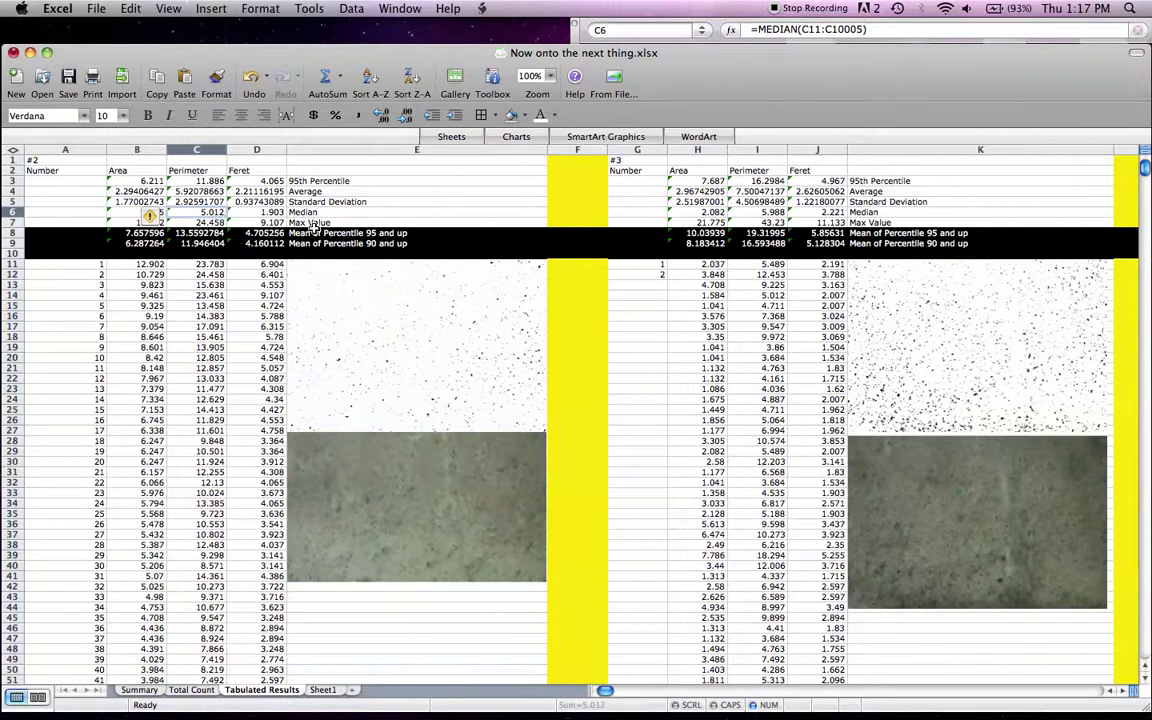
left_click(148, 264)
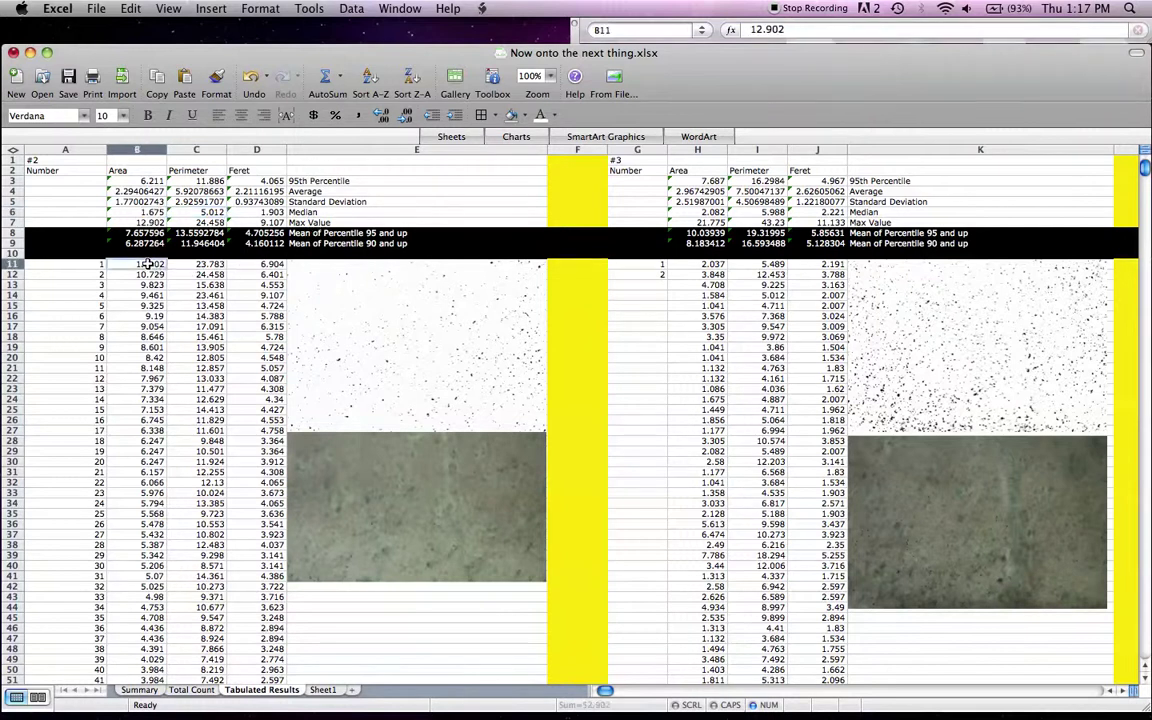
key("super+shift+Down")
left_click(171, 8)
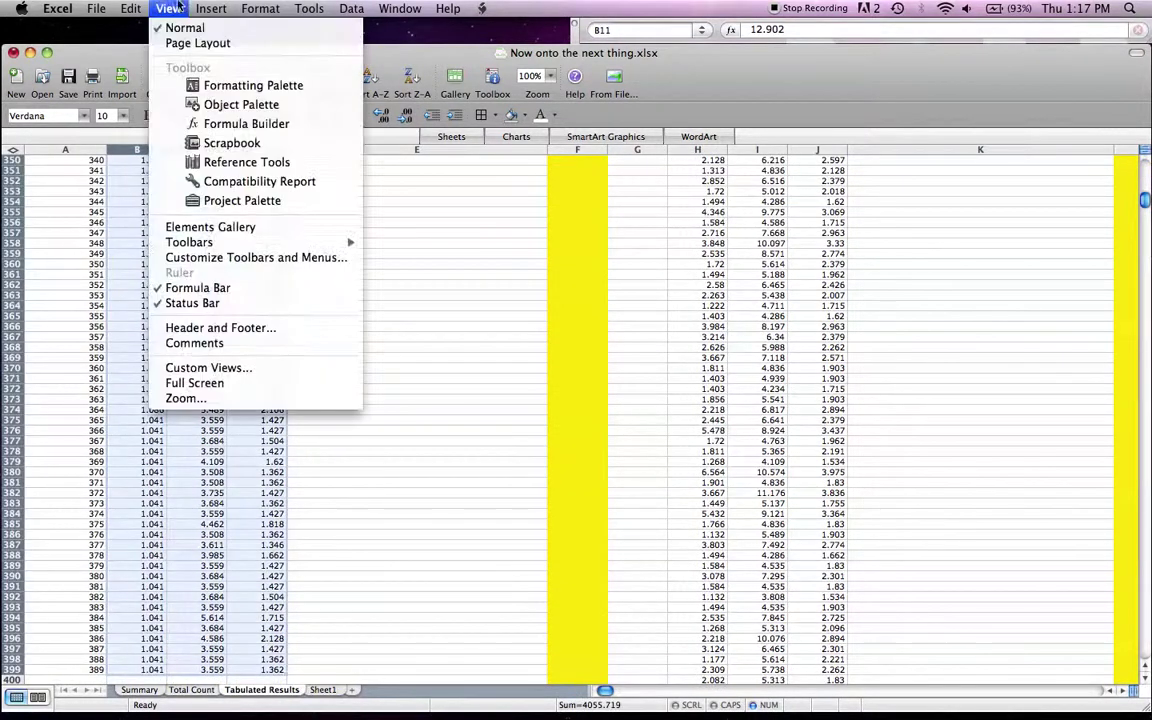
mouse_move(351, 8)
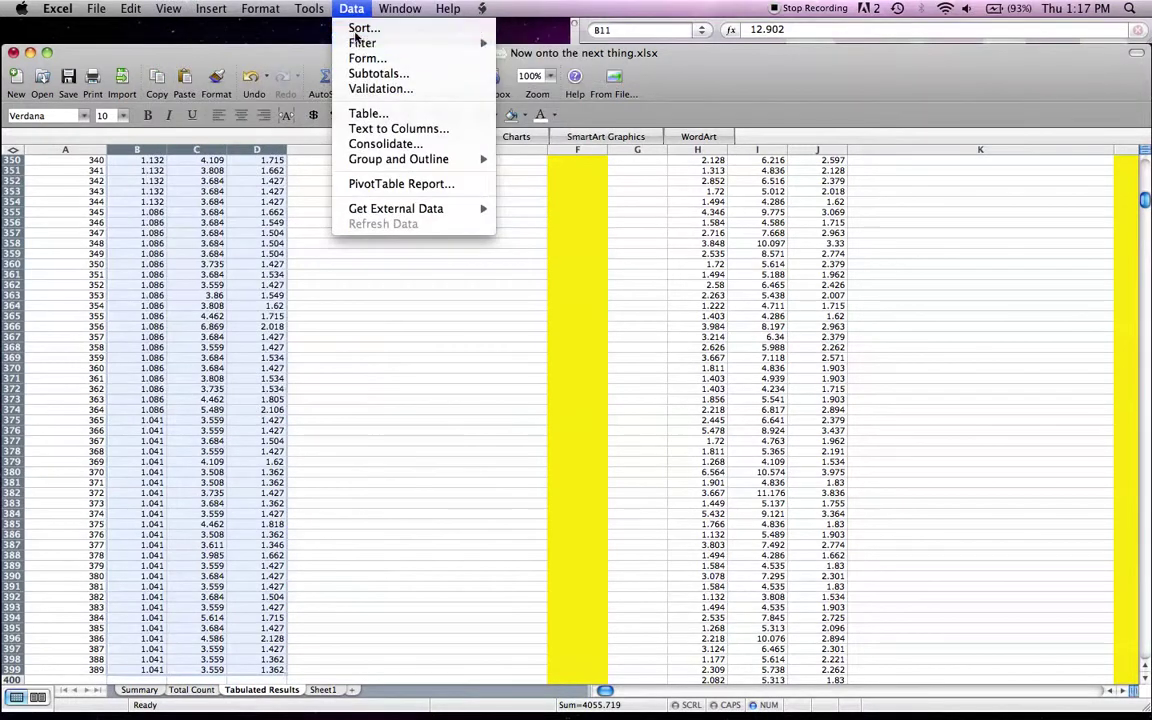
left_click(355, 30)
left_click(637, 358)
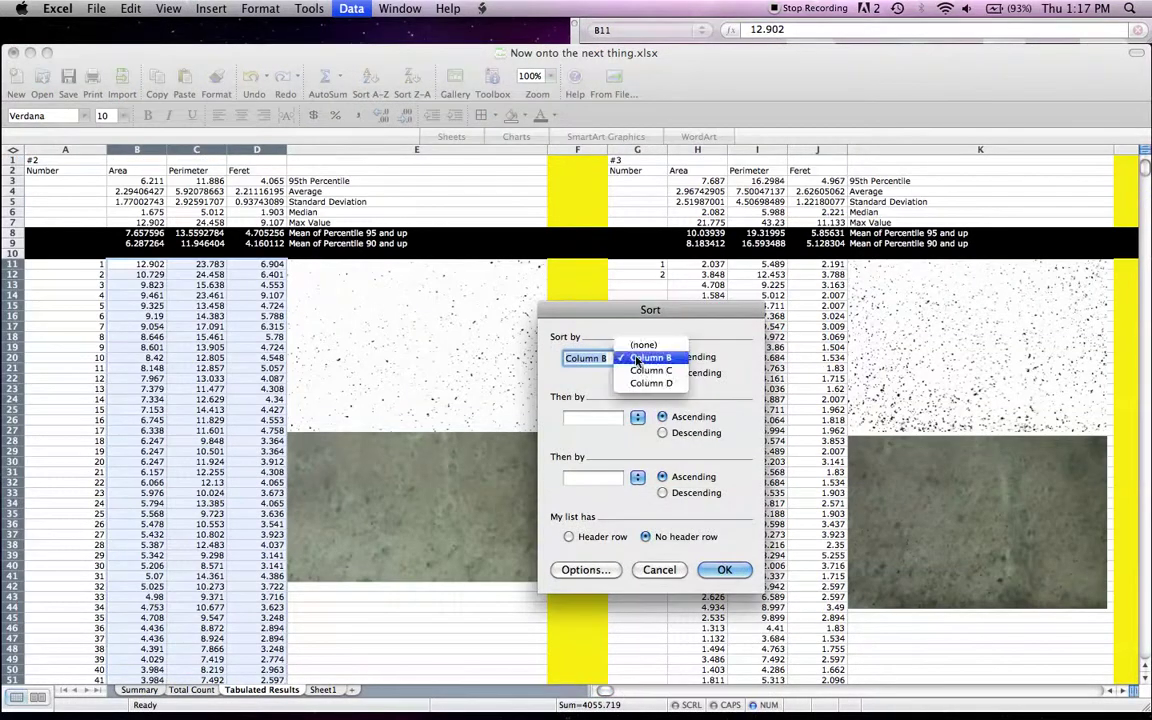
left_click(651, 370)
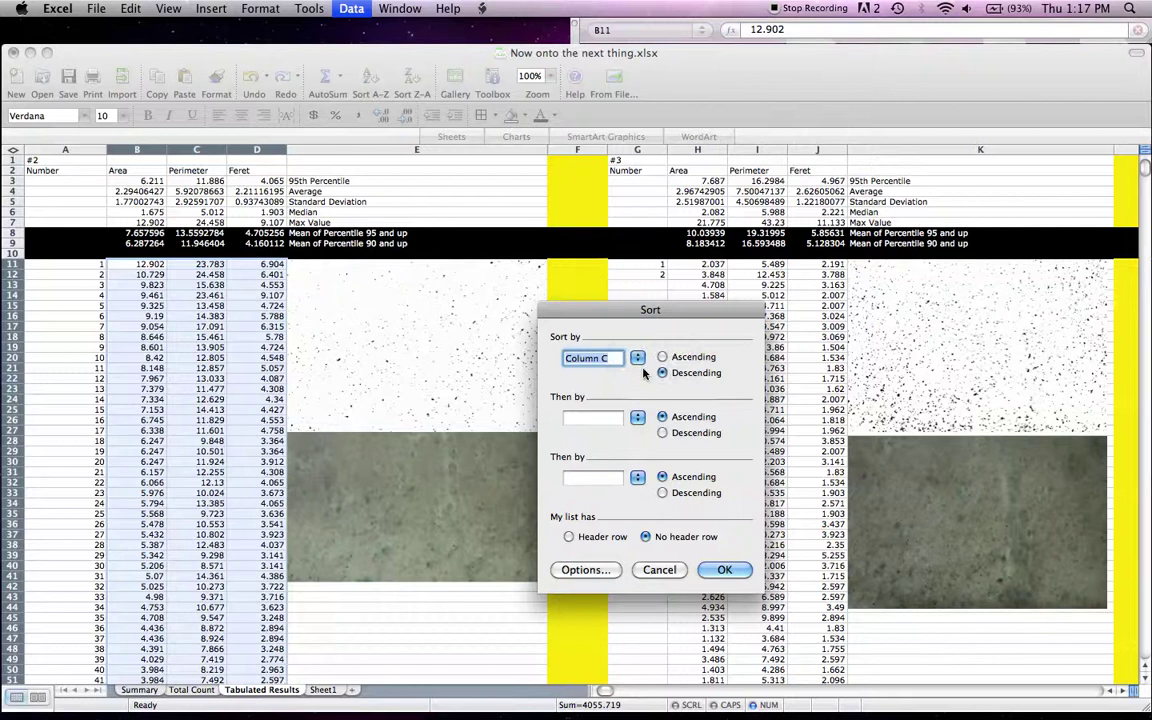
left_click(722, 569)
- Compare sample #2's largest perimeters with Total Count's 95th percentile and enter 3 as the number of abnormal particles by perimeter for ID 2
key("ctrl+Right")
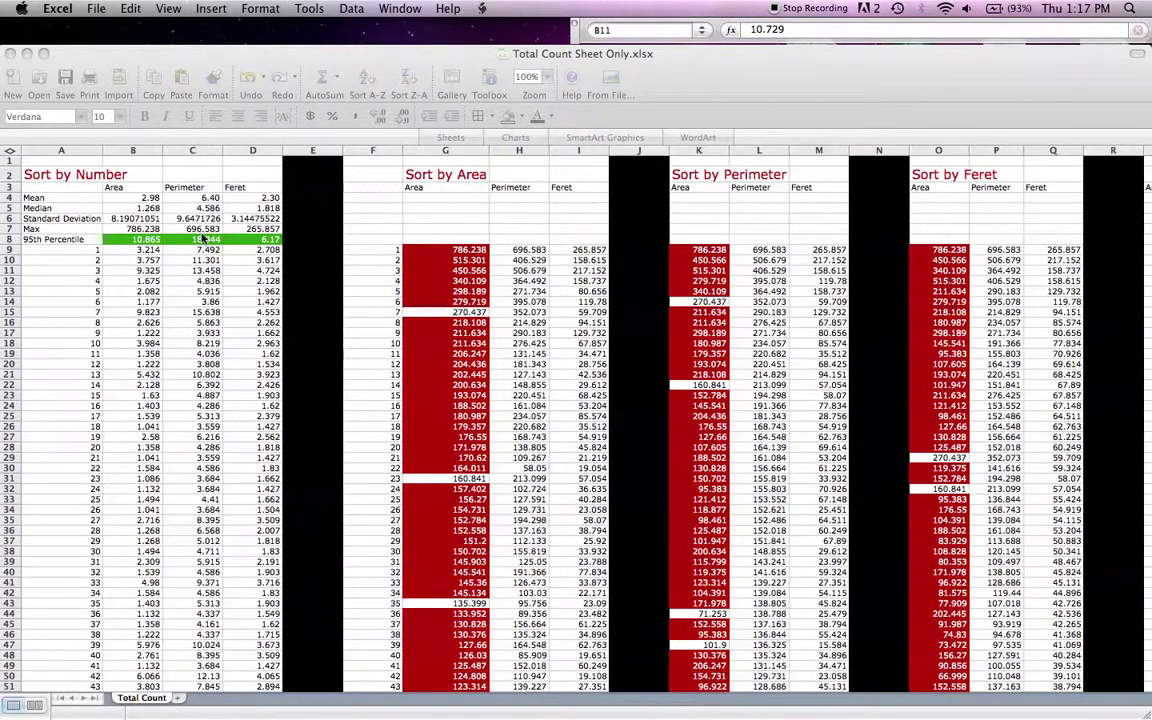
key("ctrl+Left")
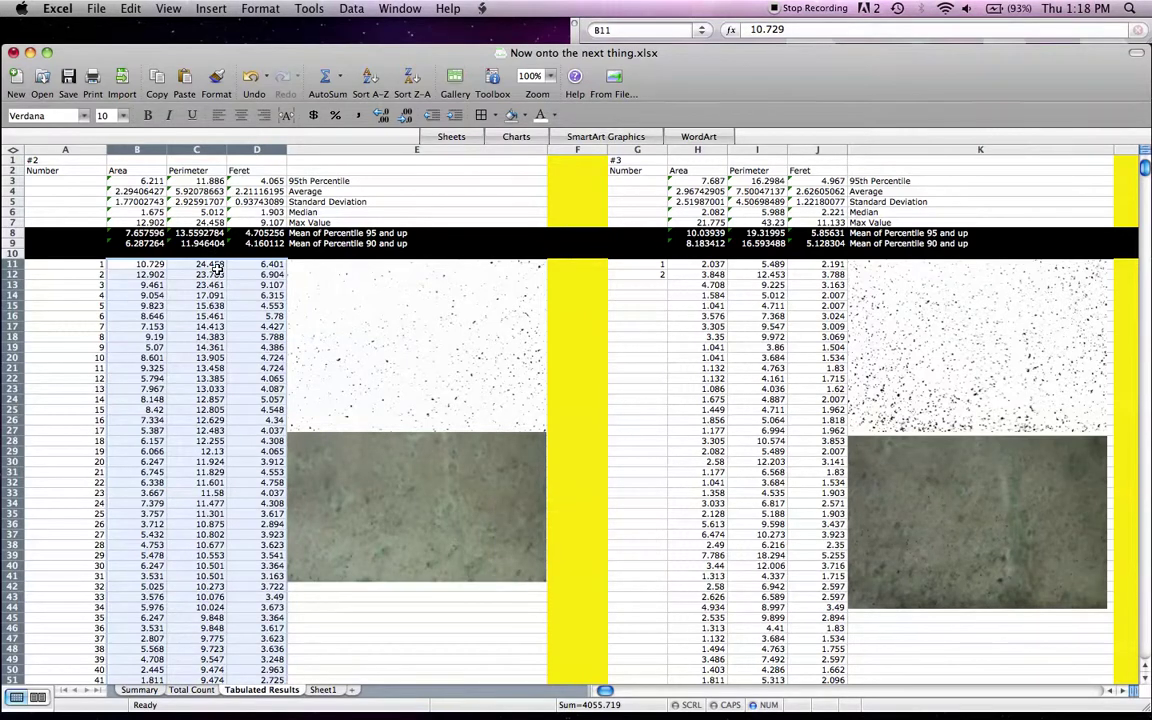
key("ctrl+Down")
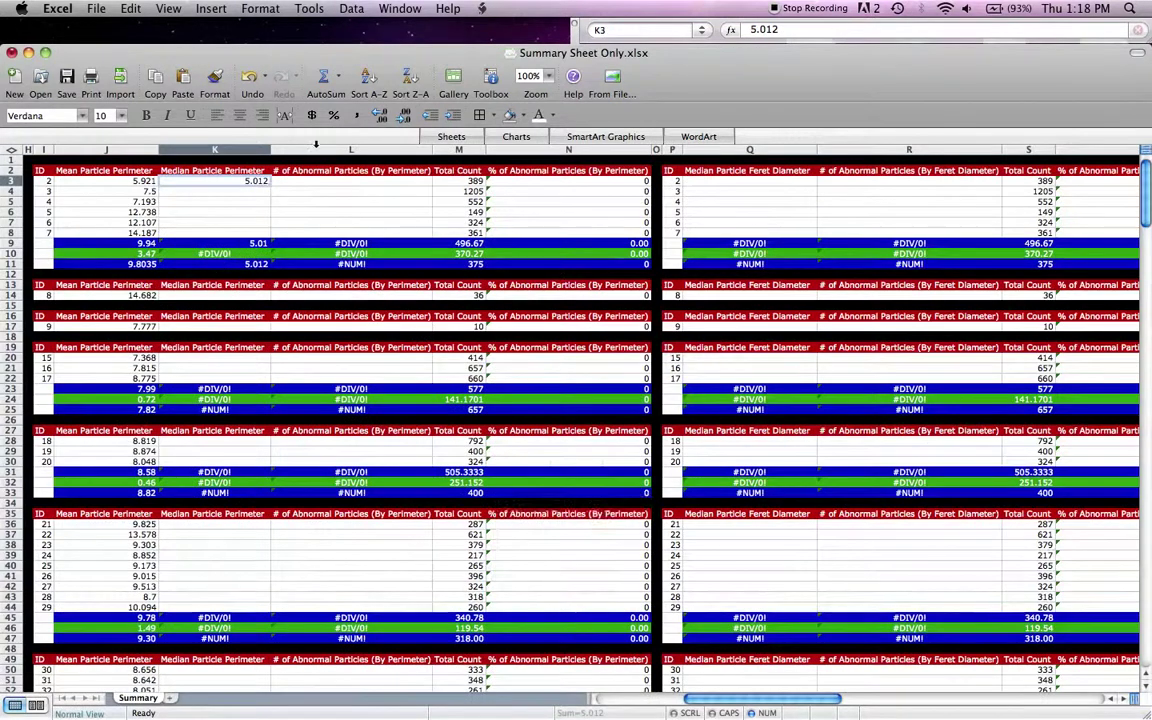
left_click(327, 179)
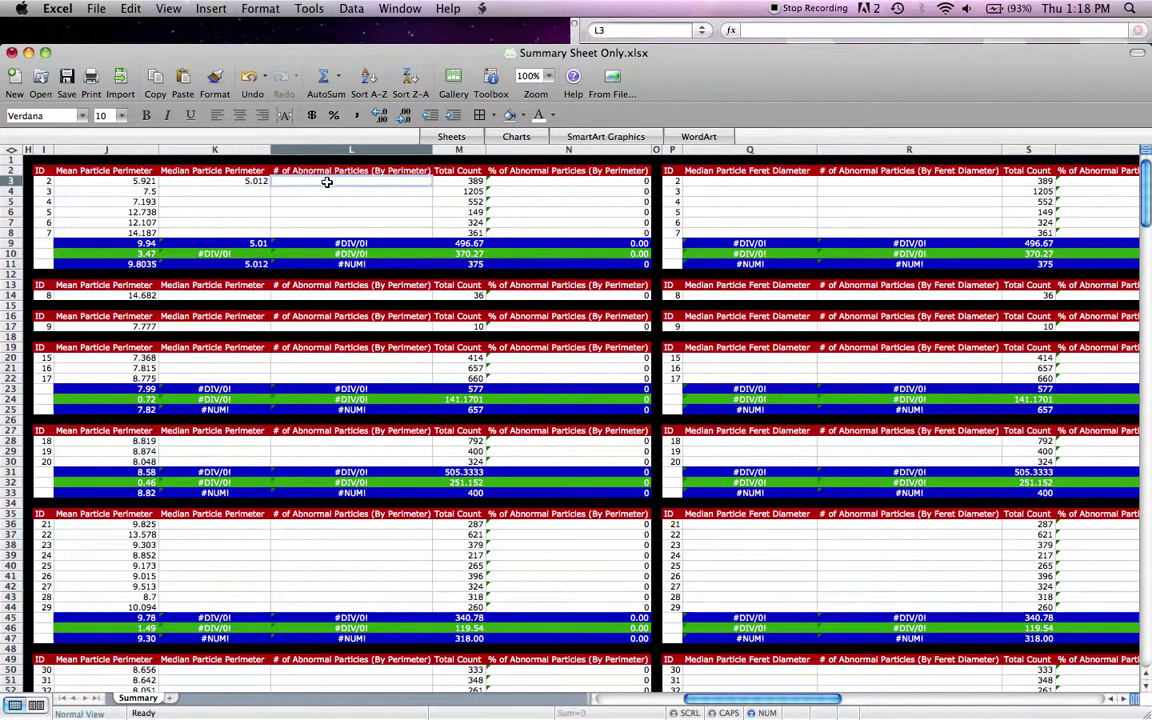
type("3")
key("Return")
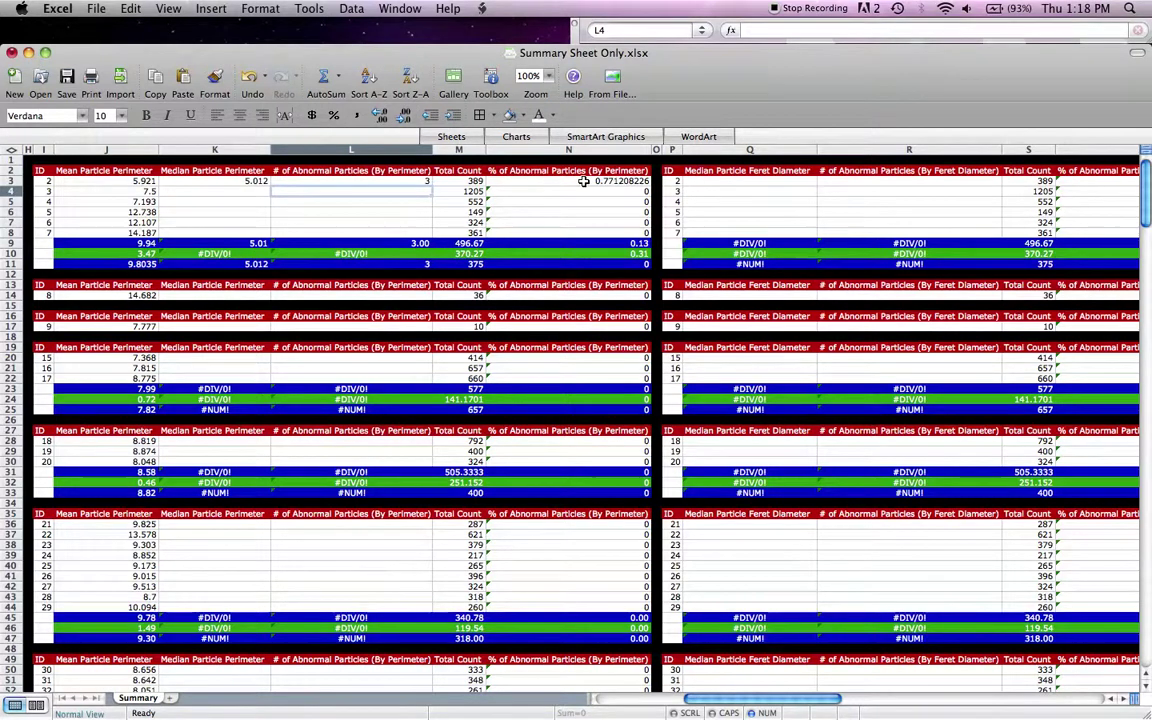
- Look up sample #2's median Feret in Tabulated Results and enter 1.903 as the Median Particle Feret Diameter for ID 2 in the summary
scroll(585, 181, "right", 2)
scroll(585, 181, "right", 10)
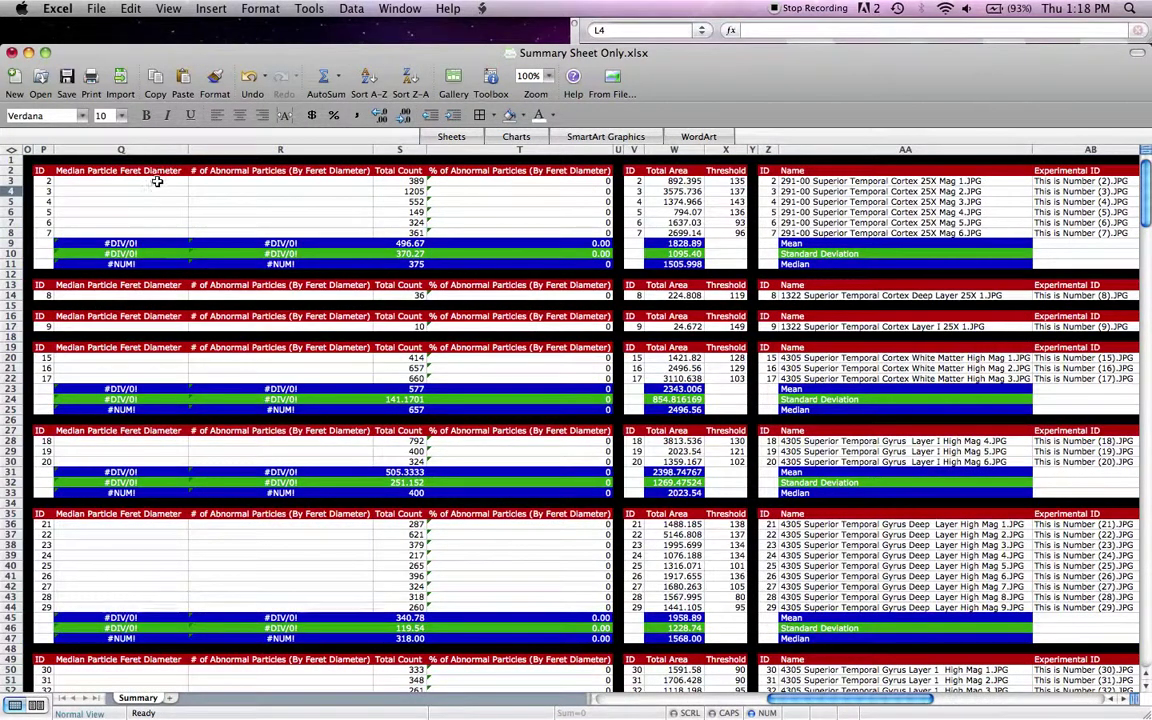
left_click(157, 180)
key("super+Tab")
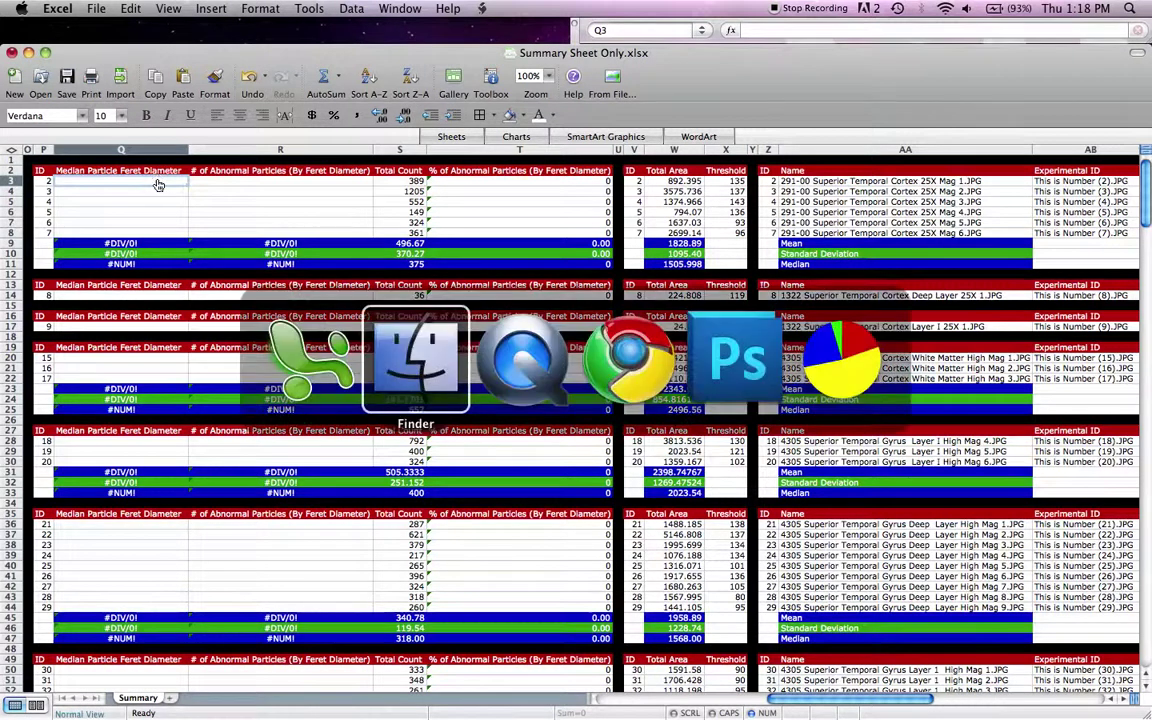
key("Escape")
key("ctrl+Right")
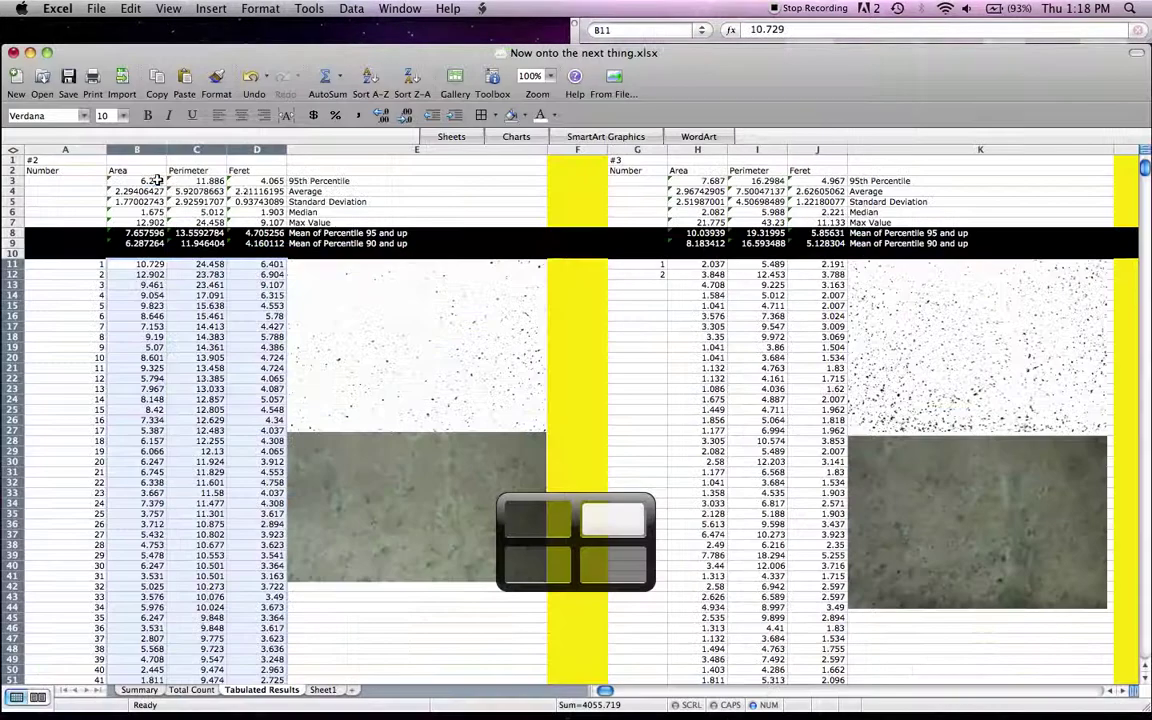
left_click(247, 273)
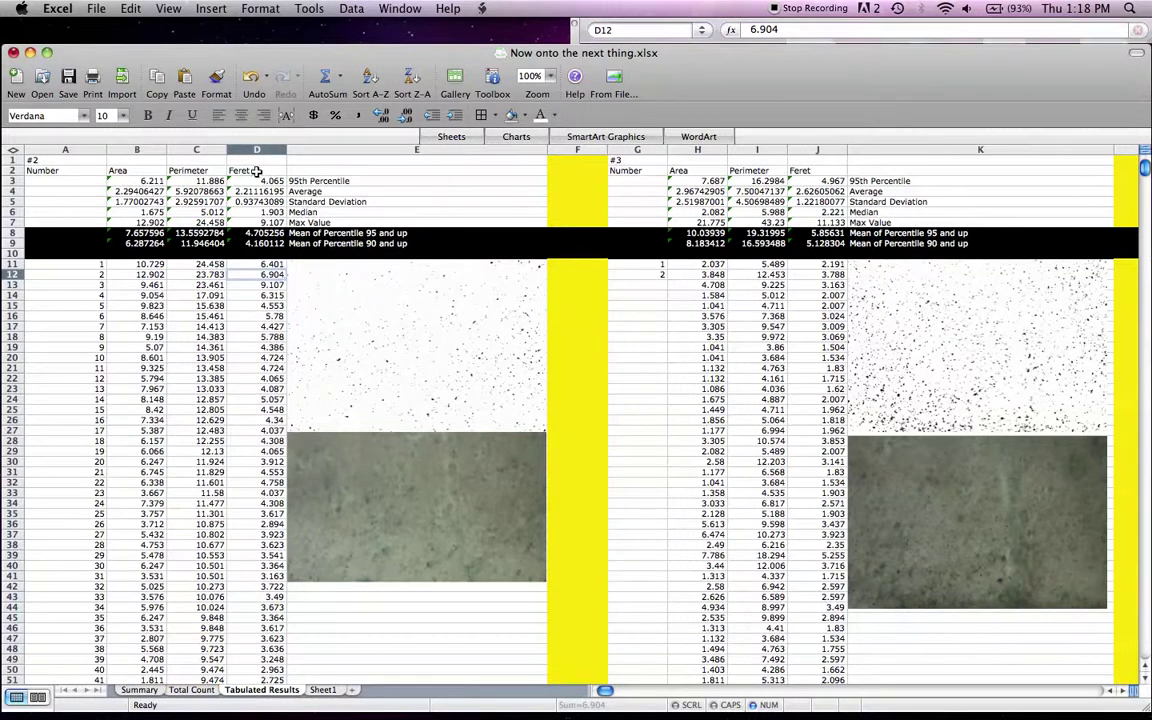
left_click(268, 212)
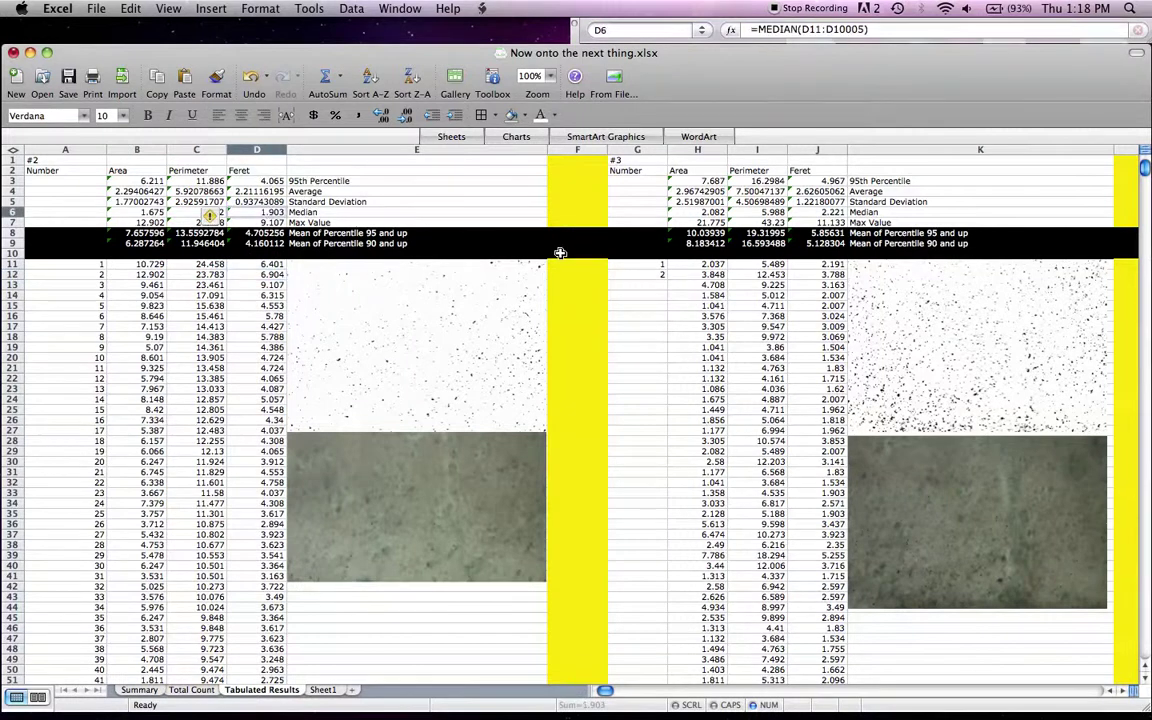
key("ctrl+Left")
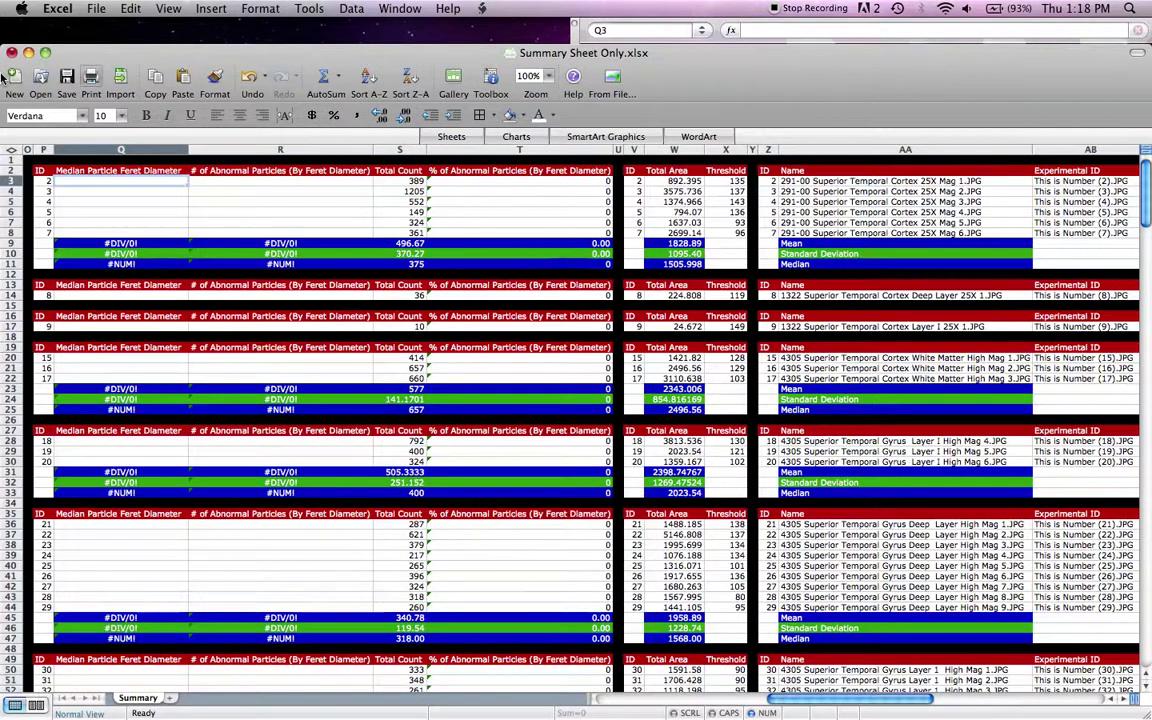
type("1.")
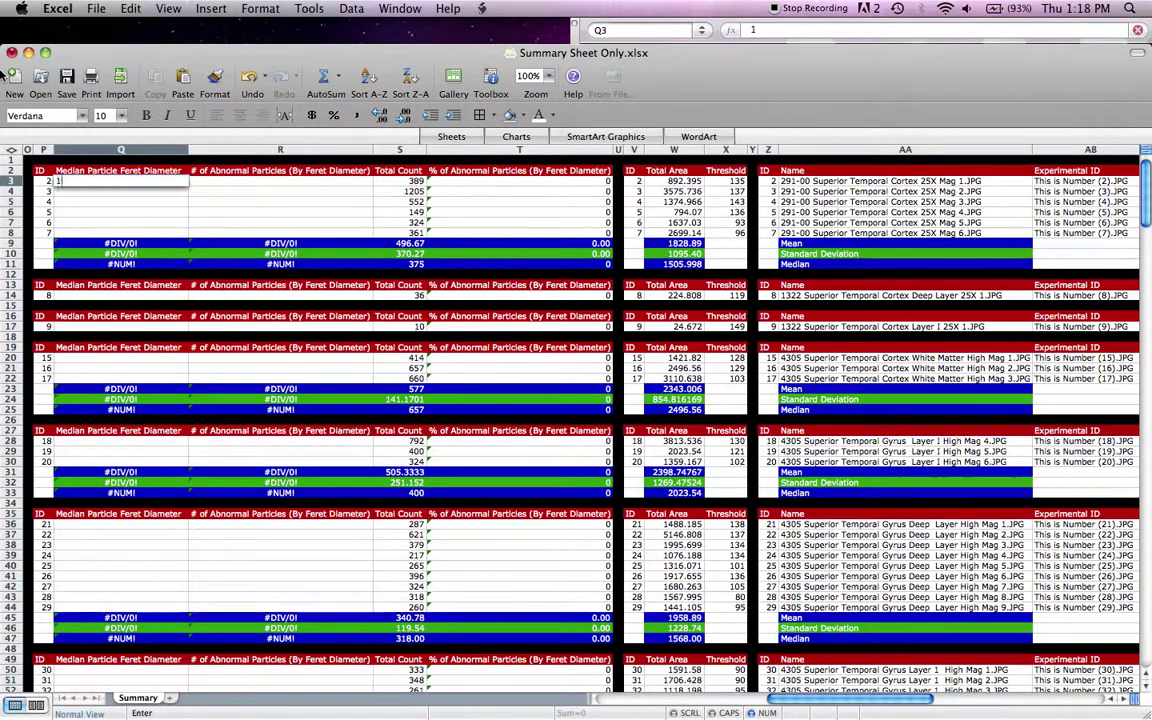
type("903")
key("Return")
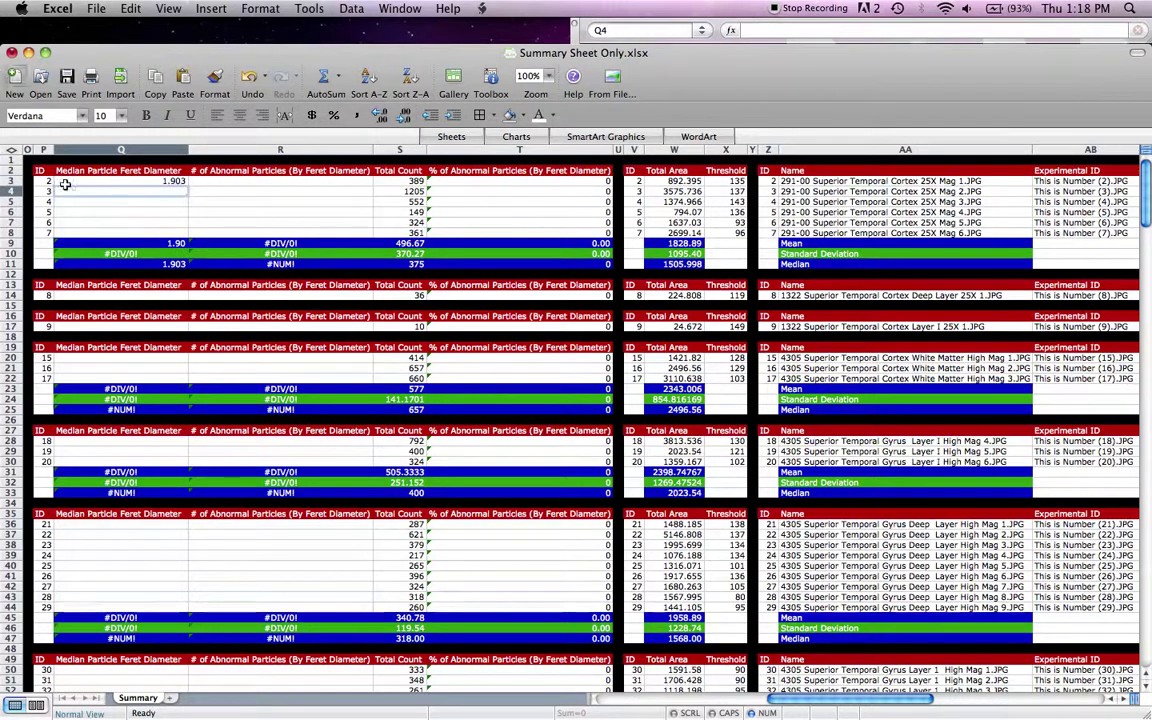
- Select ID 2's abnormal particle count by Feret diameter in the summary and check the Feret 95th percentile in Total Count
left_click(222, 181)
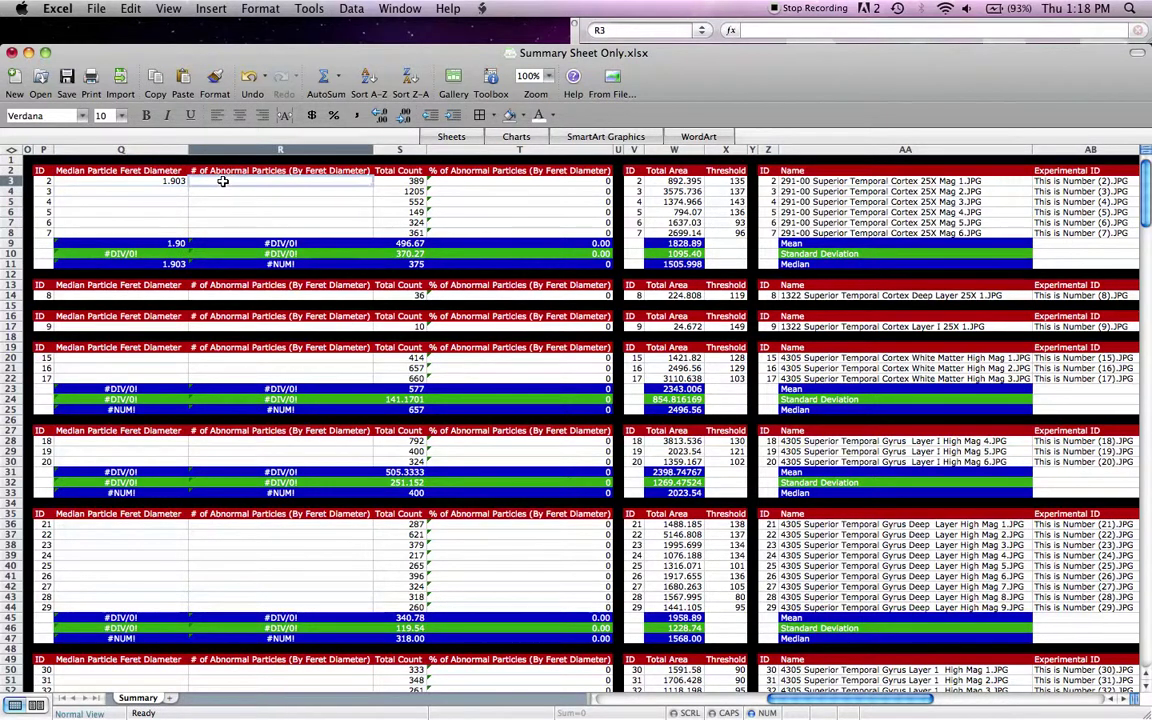
key("super+grave")
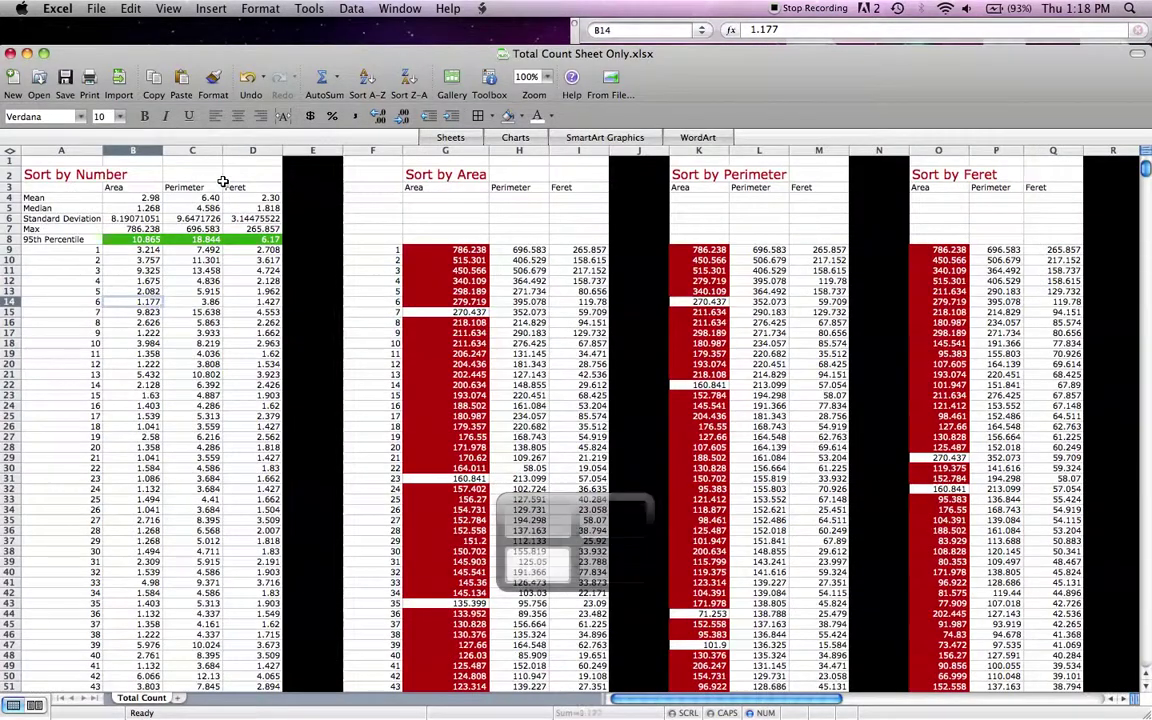
left_click(270, 237)
key("super+grave")
key("super+grave")
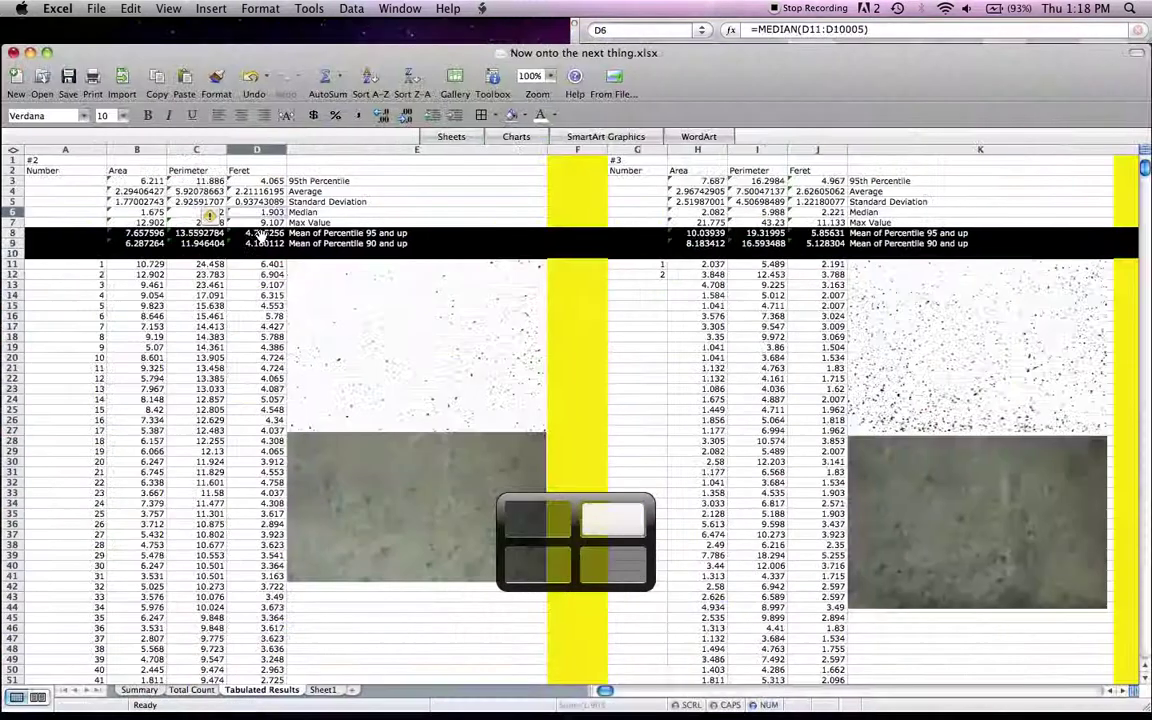
- Sort sample #2's Area, Perimeter and Feret data in Tabulated Results by the Feret column in descending order
left_click(256, 264)
left_click_drag(256, 264, 130, 265)
key("super+shift+Down")
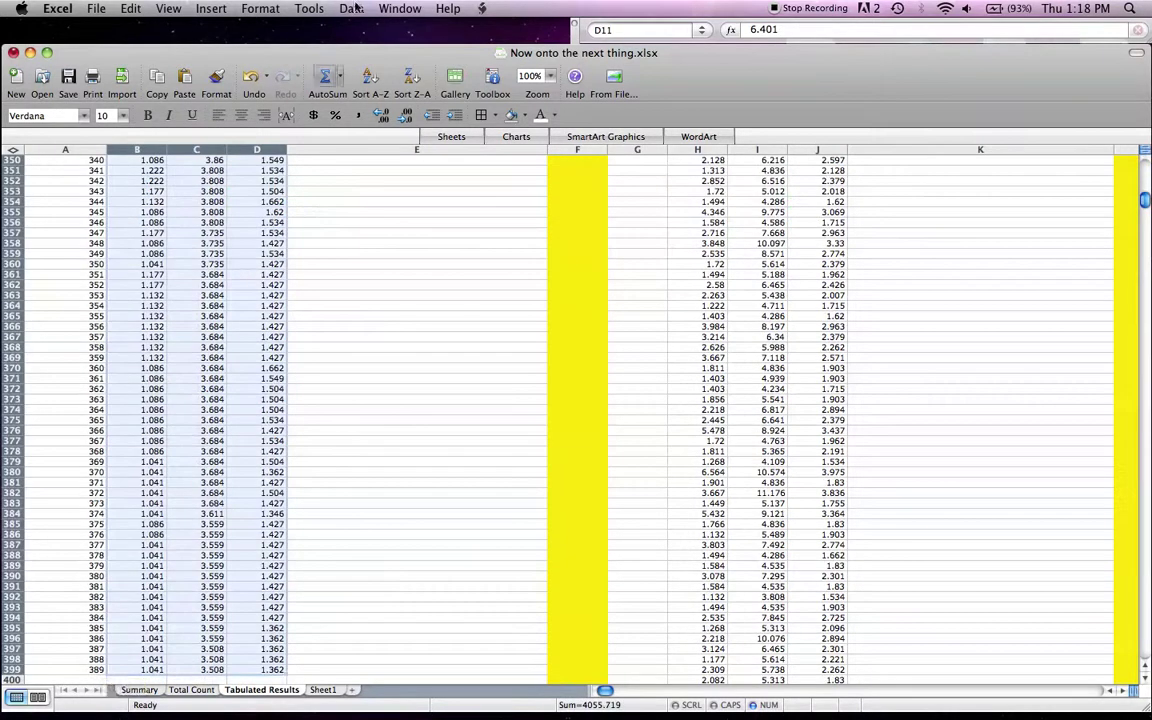
left_click(211, 9)
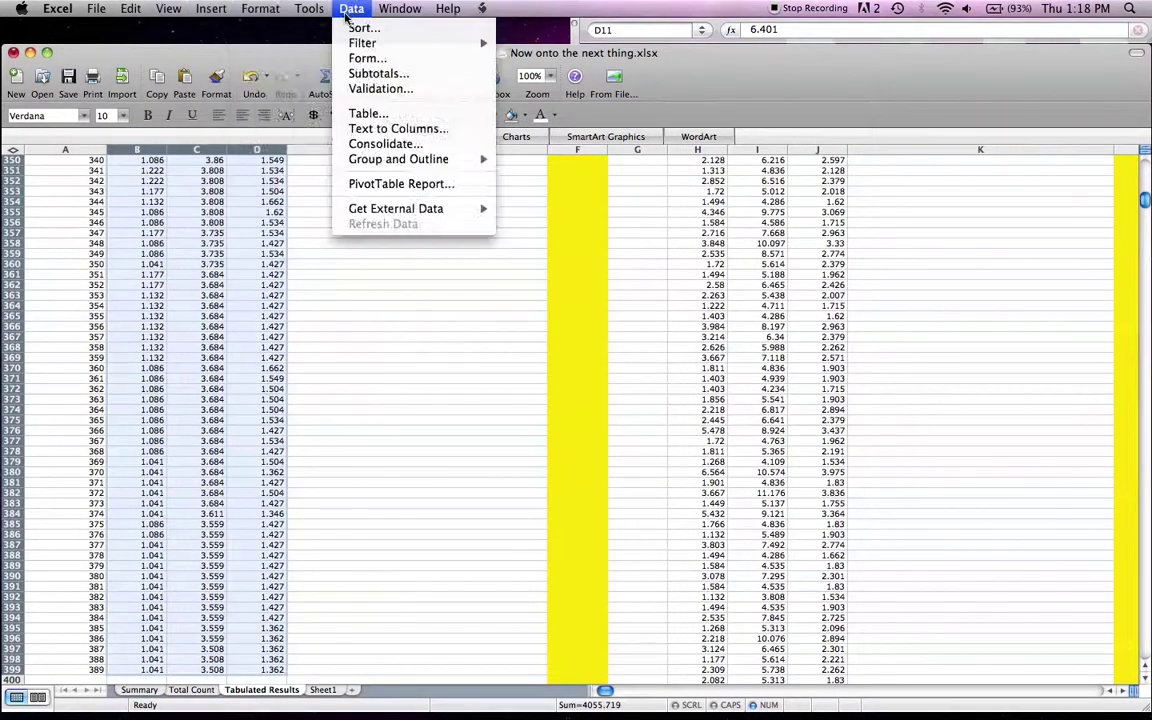
left_click(362, 28)
left_click(638, 358)
left_click(605, 372)
left_click(724, 569)
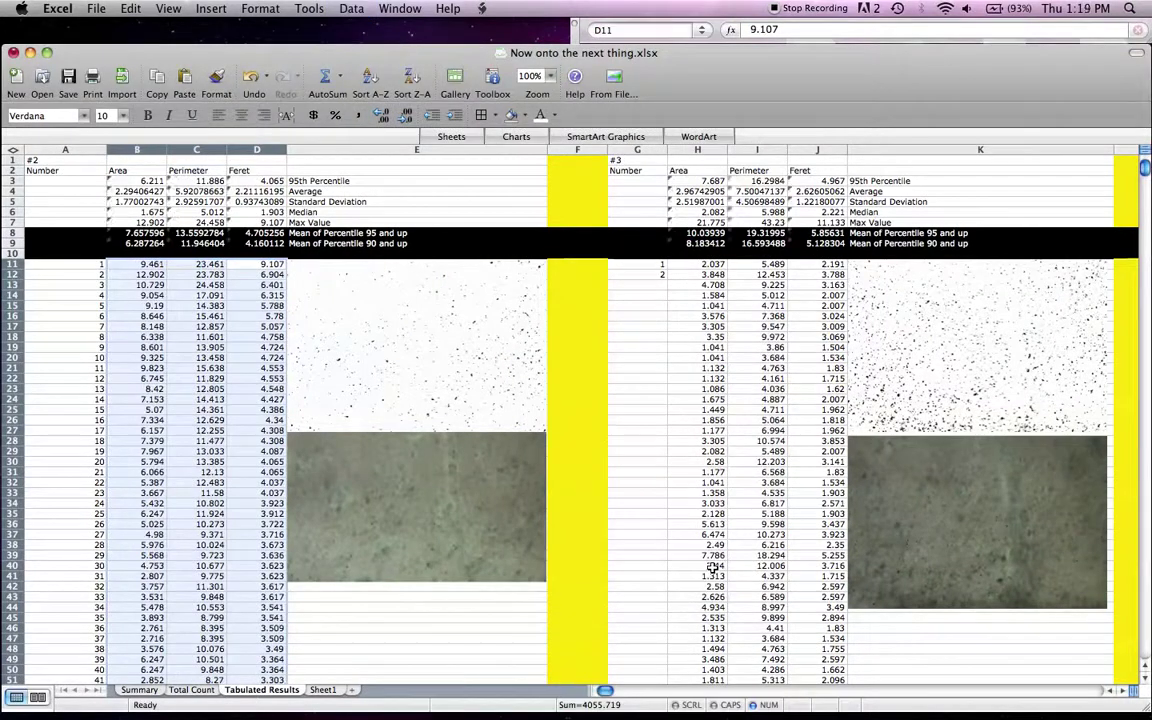
- Count sample #2's Feret values above the 95th percentile and enter 4 as the number of abnormal particles by Feret diameter for ID 2
left_click(256, 278)
left_click(256, 283)
key("Down")
key("shift+Up")
key("shift+Up")
key("shift+Up")
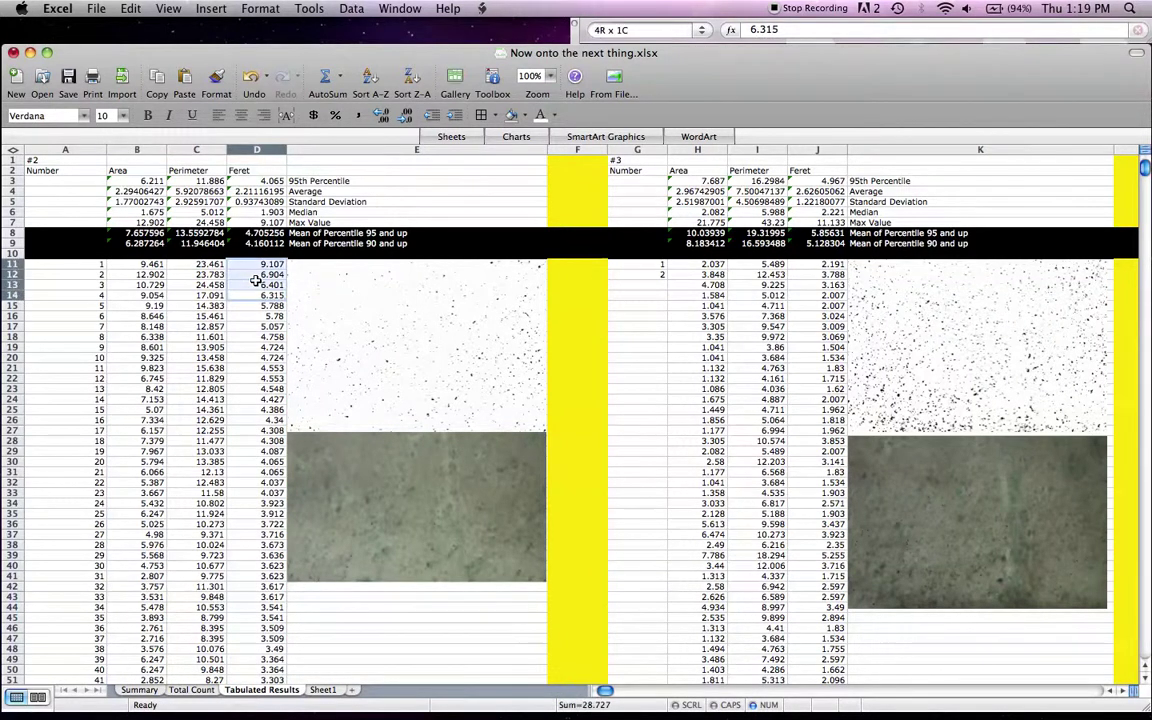
key("ctrl+Right")
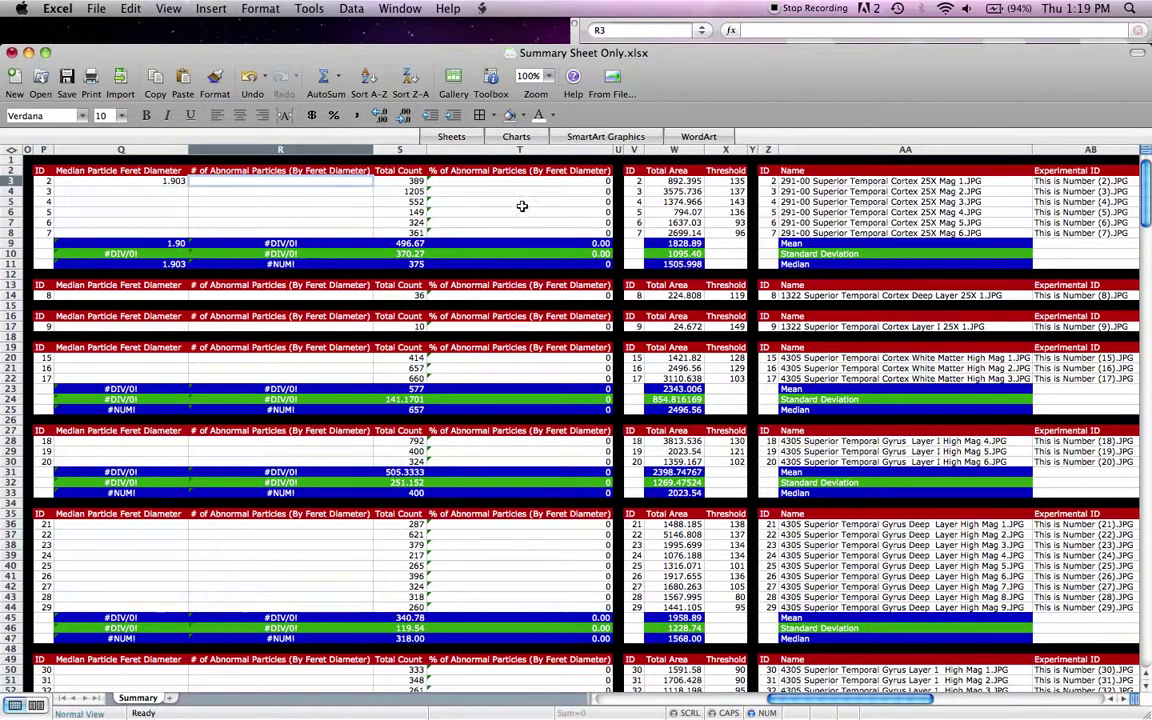
type("4")
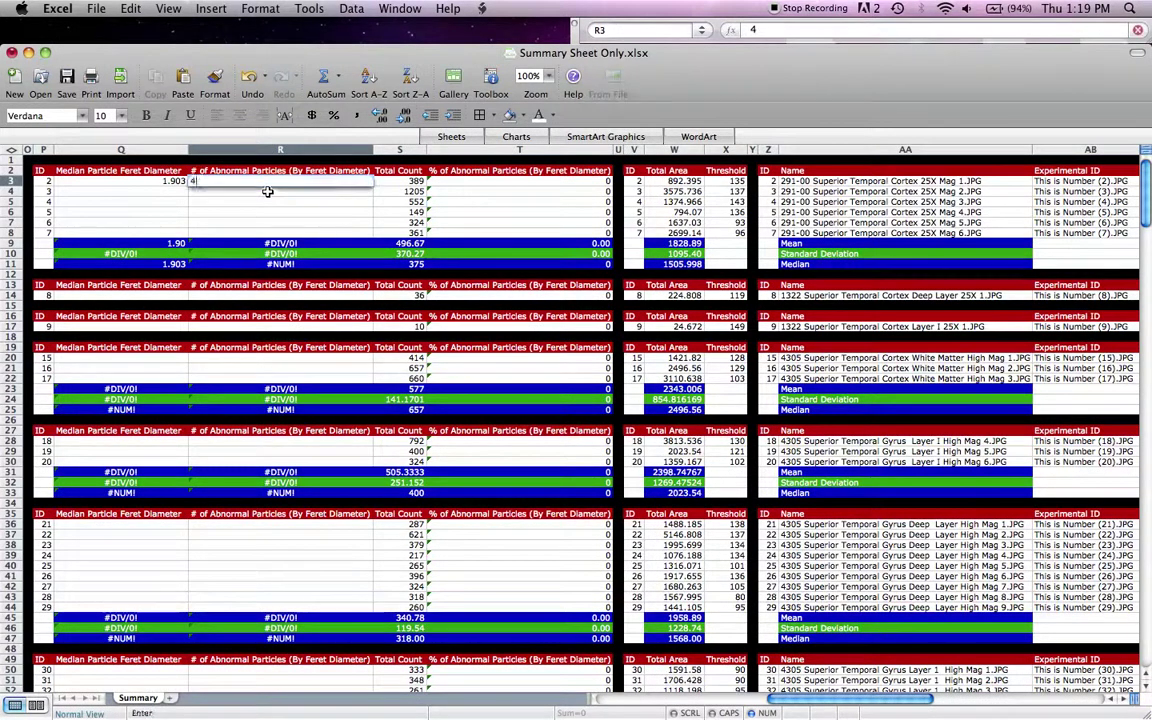
key("Return")
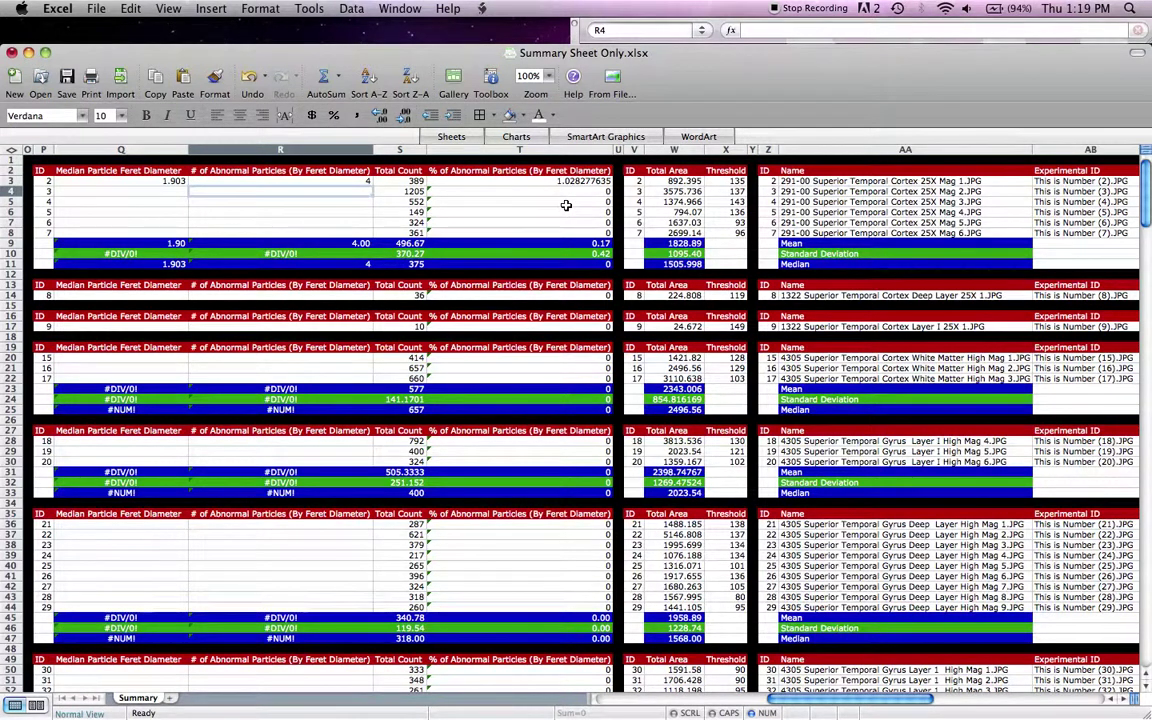
scroll(566, 205, "right", 5)
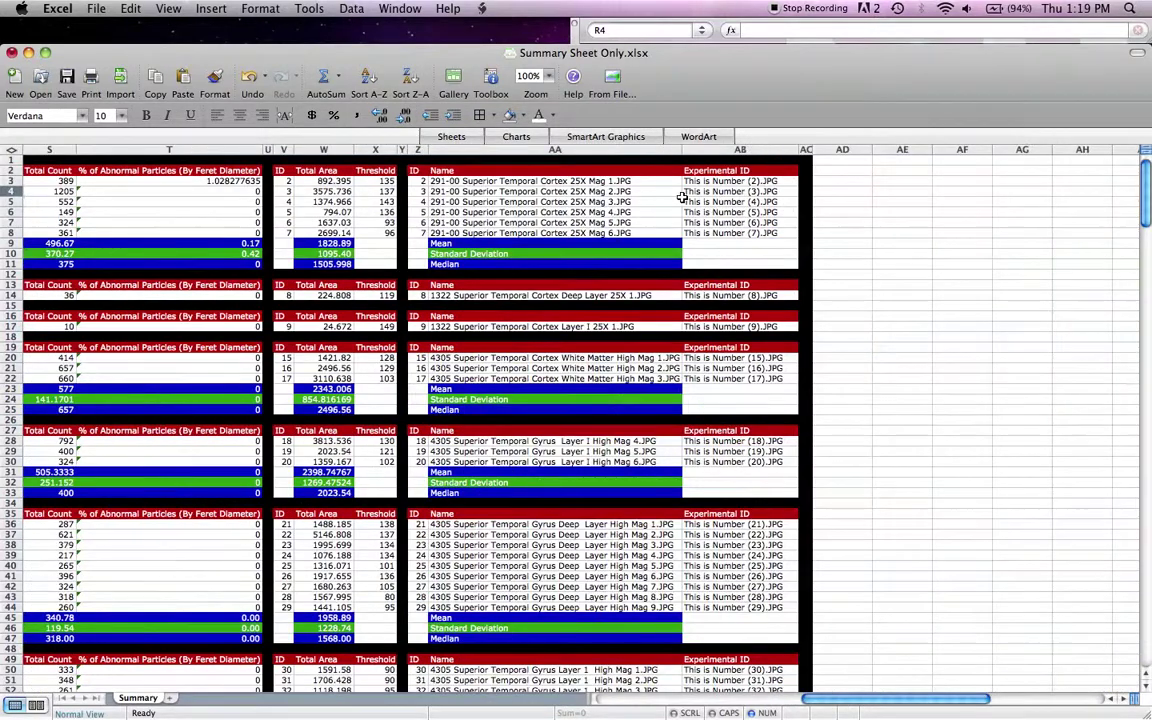
scroll(538, 195, "left", 15)
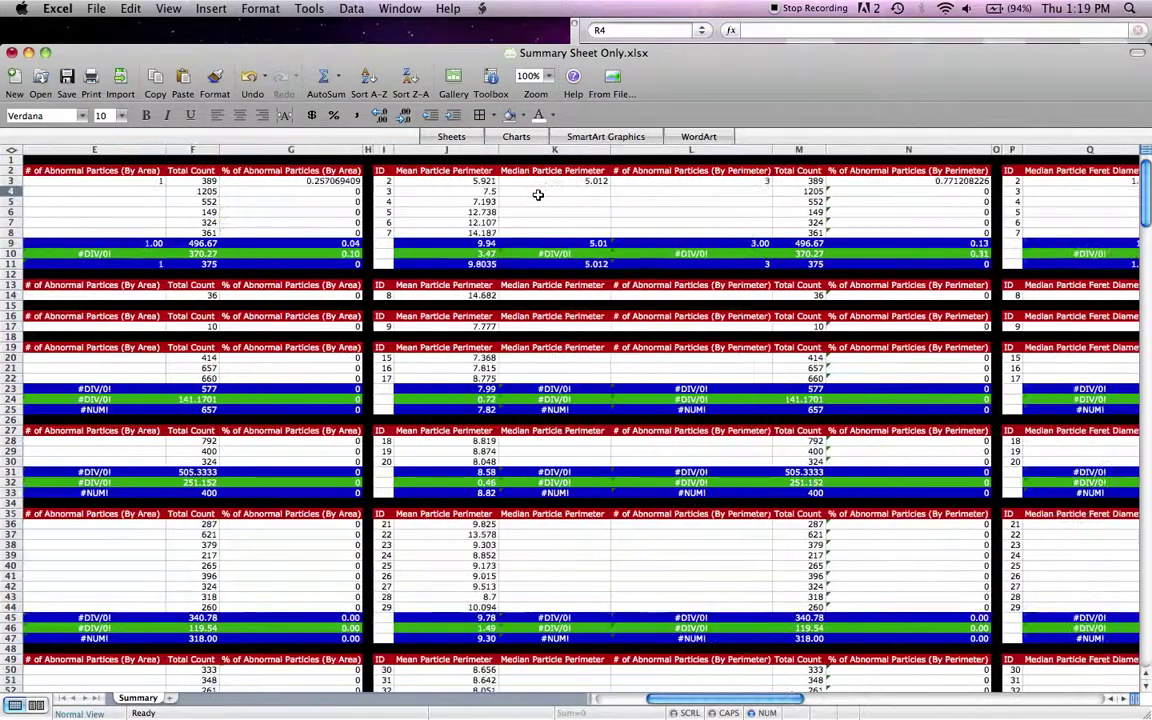